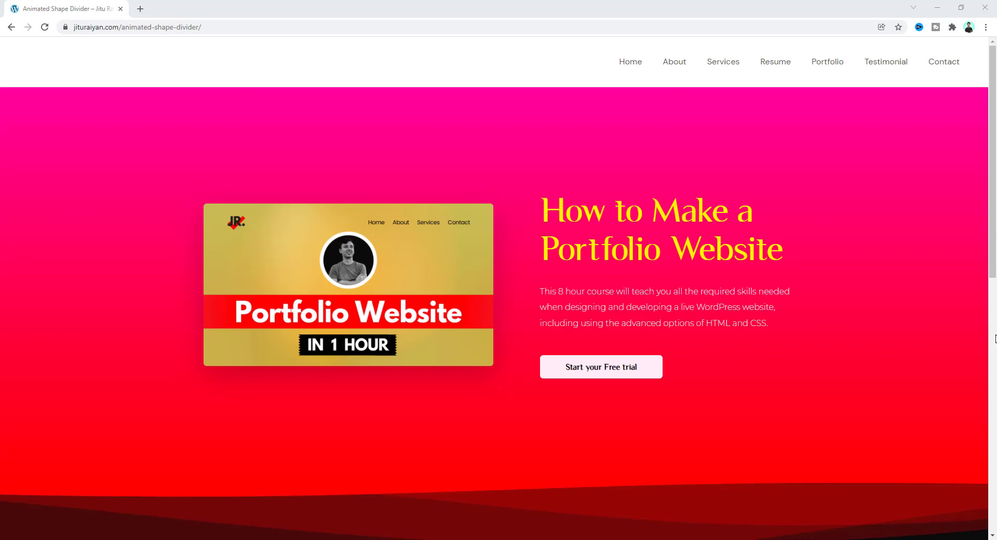
scroll(995, 339, down, 5)
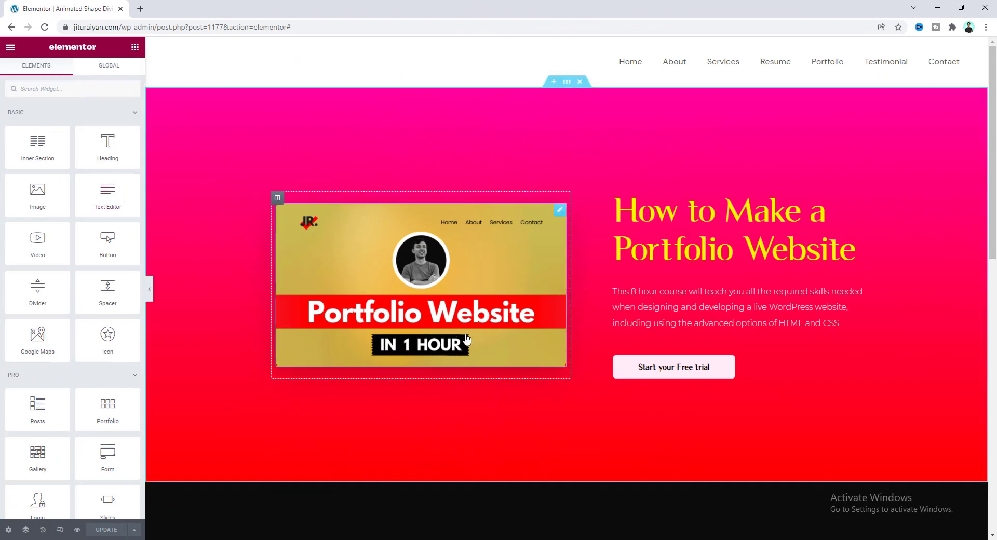
scroll(470, 342, down, 2)
scroll(472, 341, down, 1)
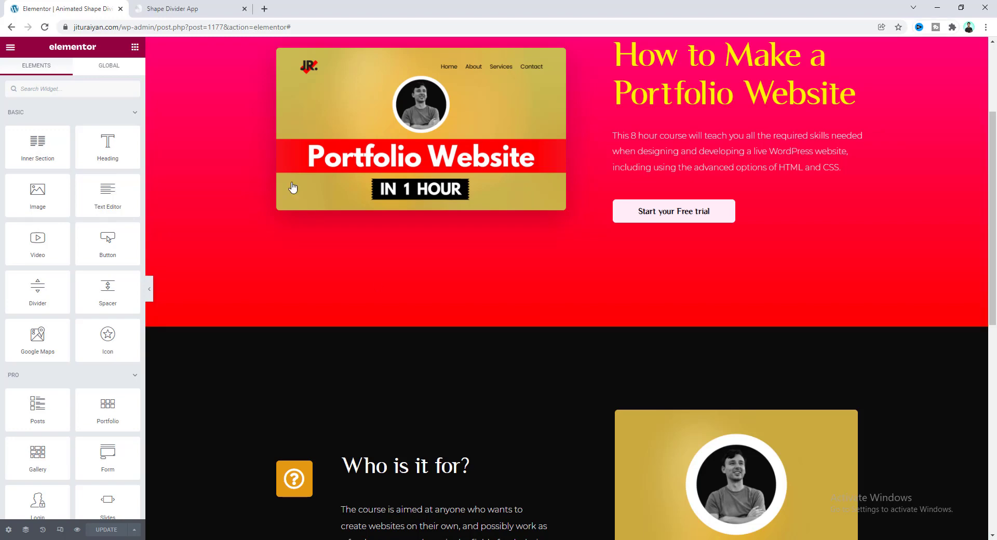
- Switch to Shape Divider App, preview the Triangle and Book divider shapes, and return the shape to Waves
click(172, 9)
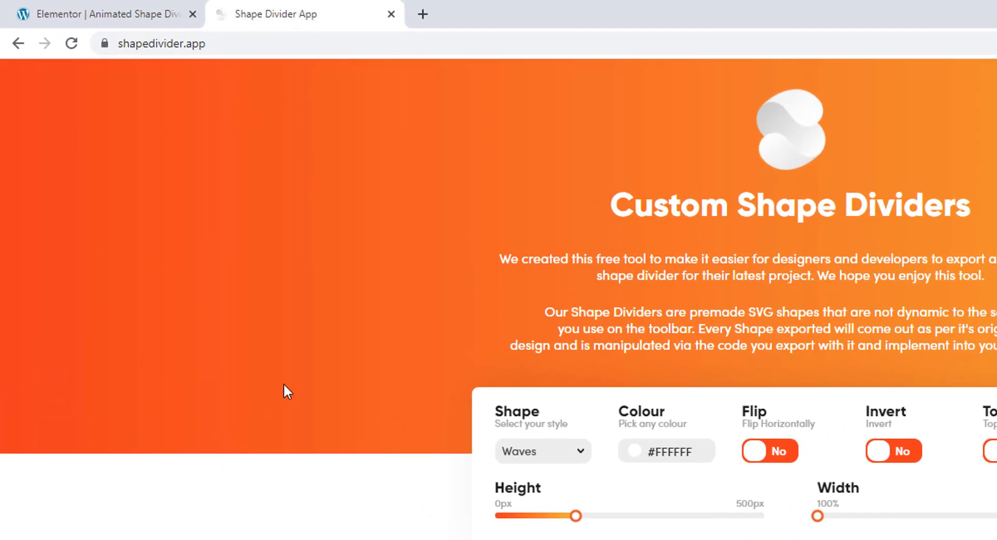
scroll(285, 387, down, 2)
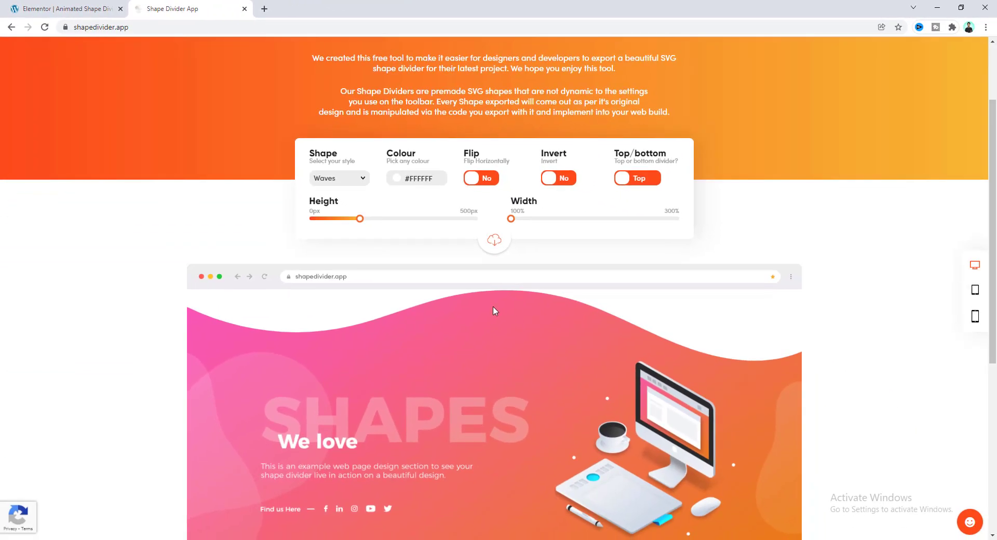
click(338, 179)
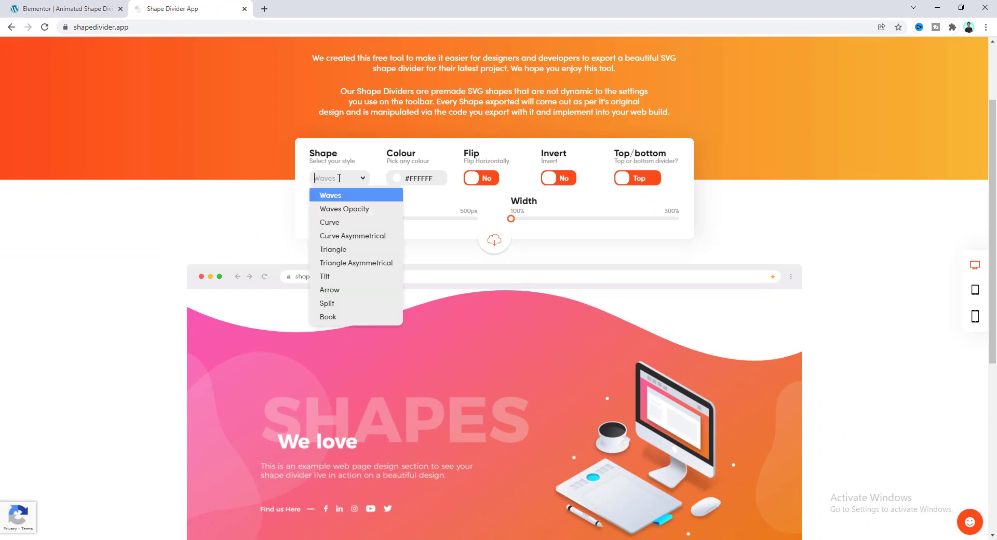
click(348, 252)
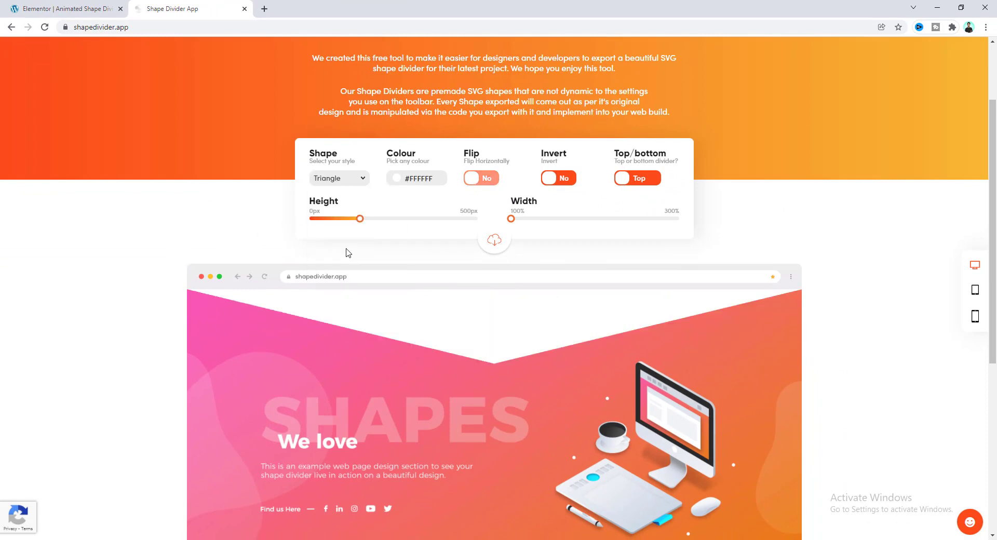
click(351, 176)
click(354, 318)
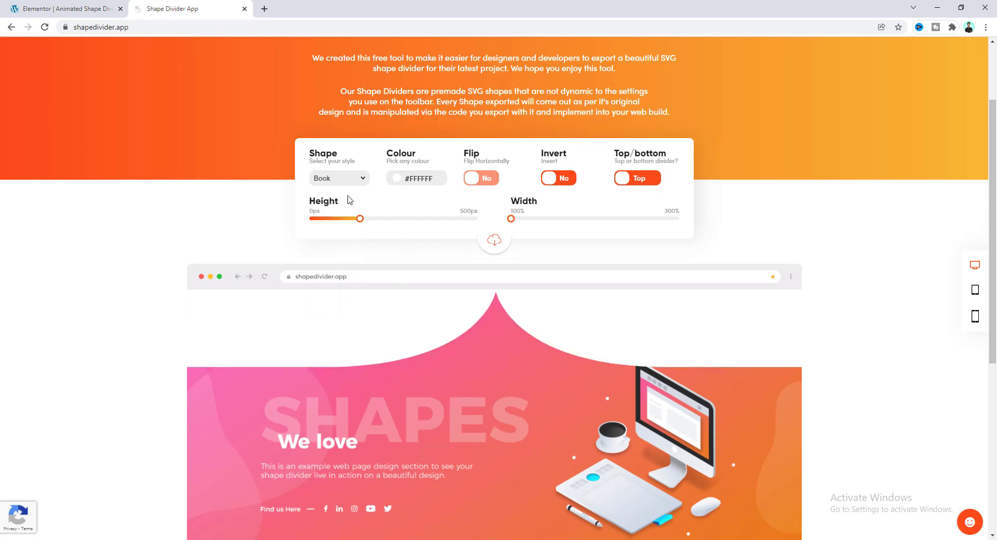
click(349, 181)
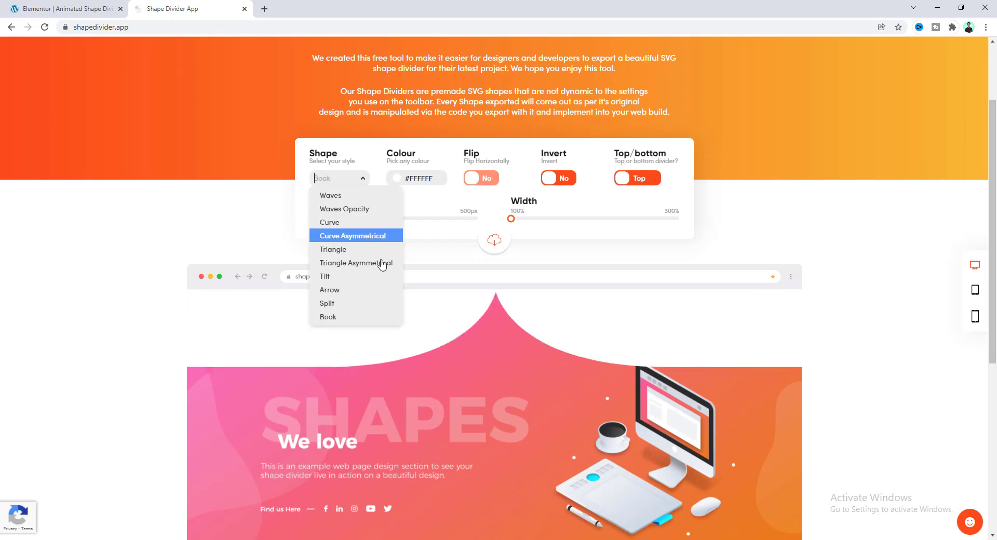
click(326, 196)
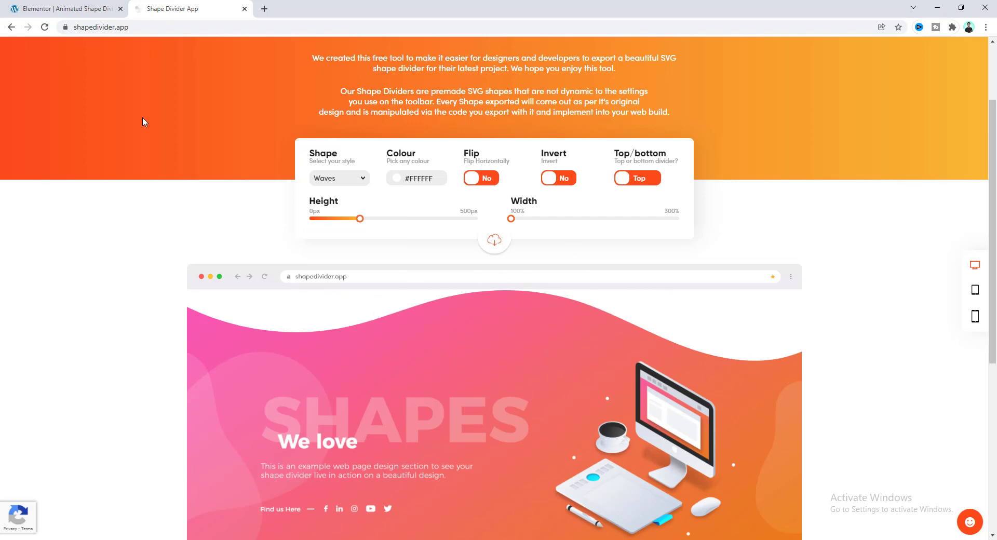
- Switch back to Elementor and copy the second gradient colour from the hero section's background style settings
click(57, 8)
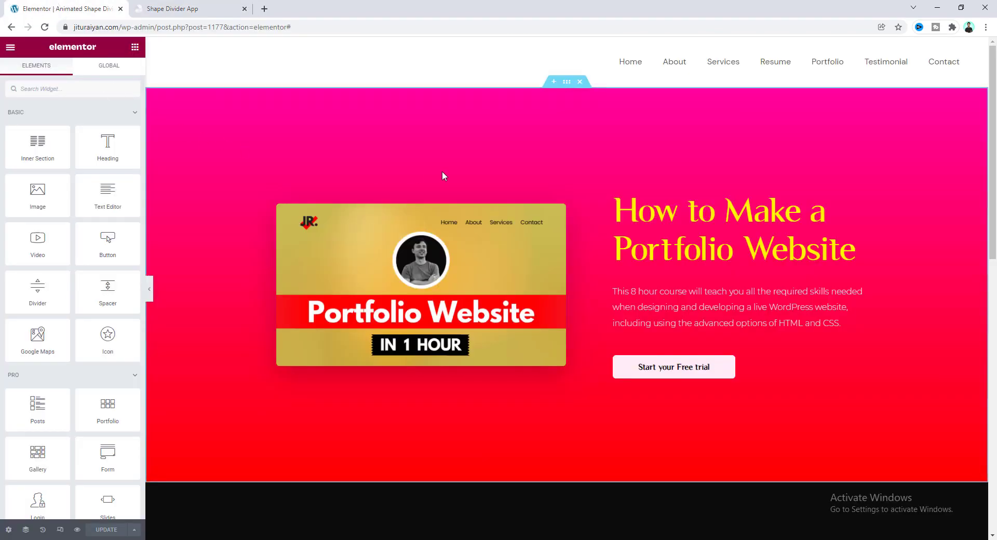
scroll(516, 420, down, 2)
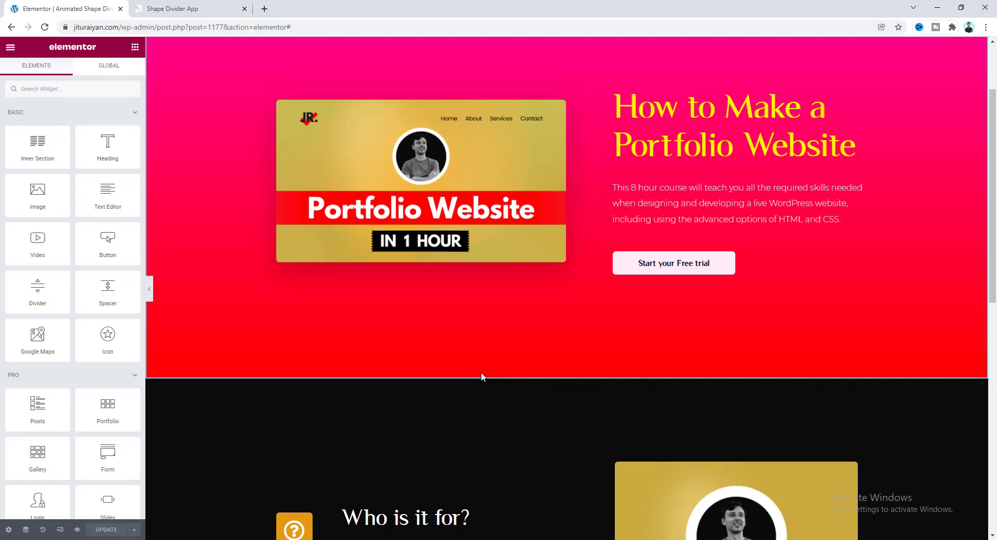
scroll(481, 371, up, 2)
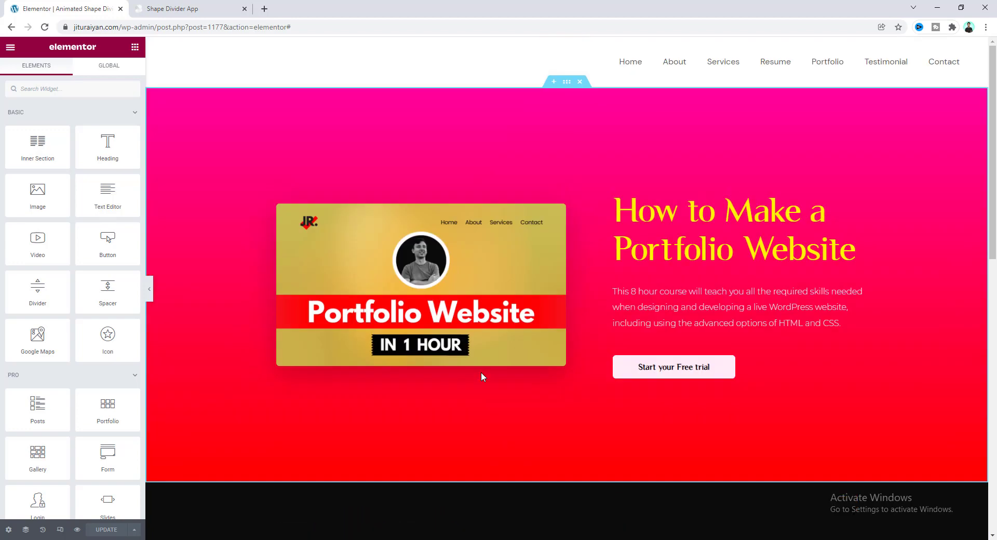
click(567, 83)
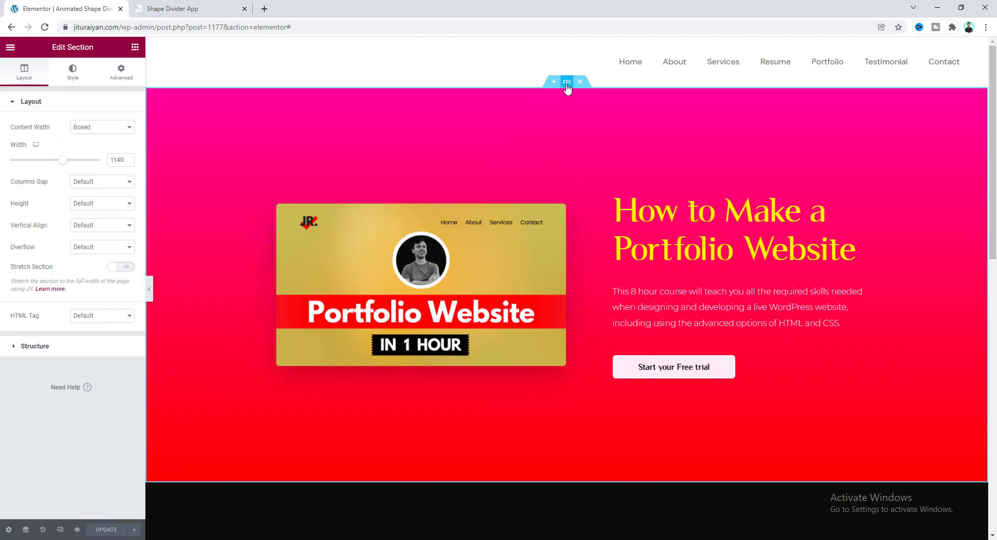
click(70, 75)
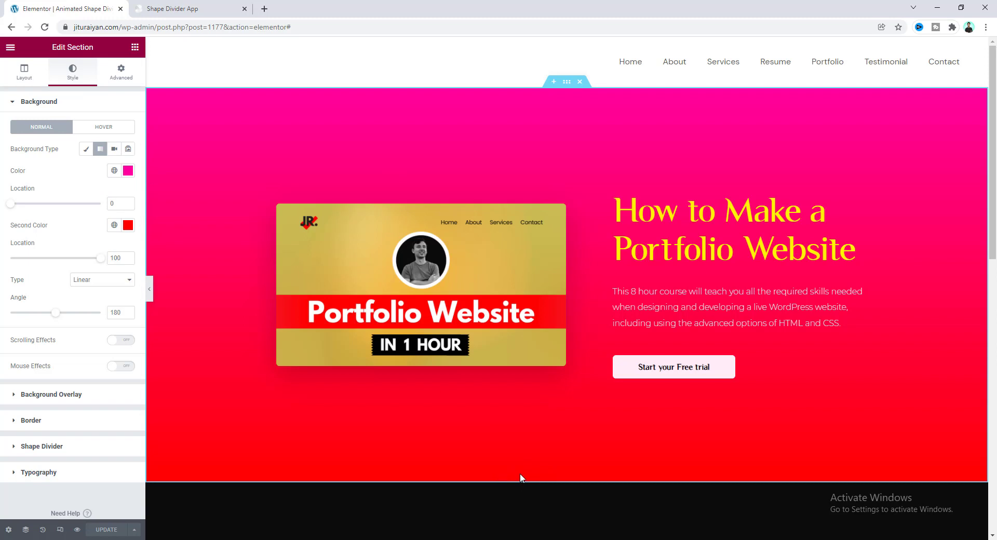
click(128, 225)
key(ctrl+c)
click(38, 278)
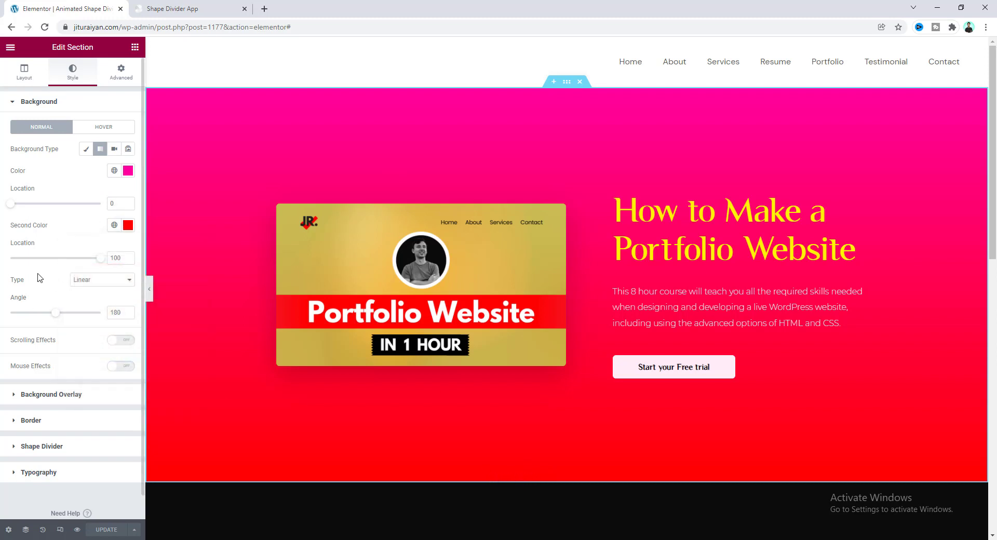
- Switch to Shape Divider App and set the Waves divider's colour to the copied value #FF0000
click(166, 7)
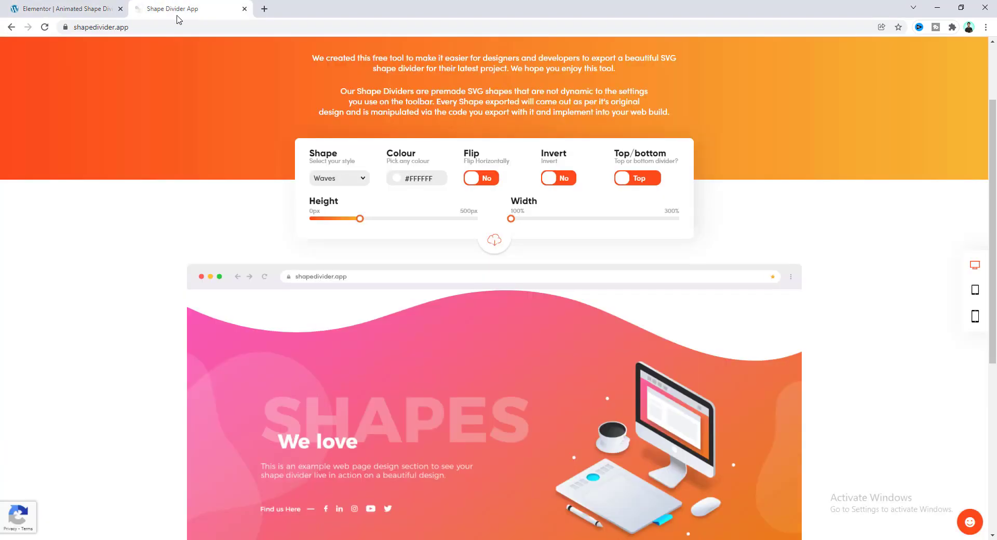
click(415, 180)
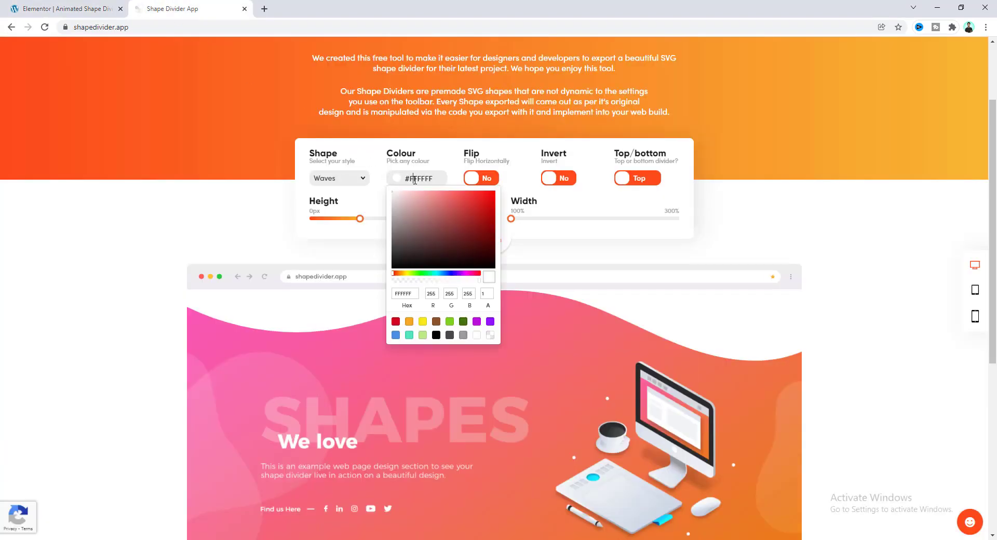
double_click(401, 293)
key(ctrl+v)
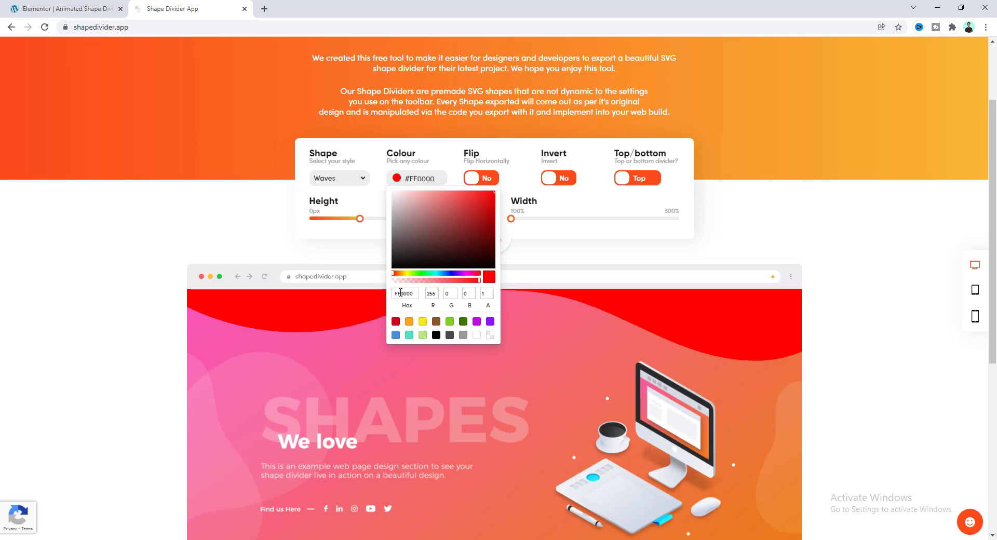
click(335, 292)
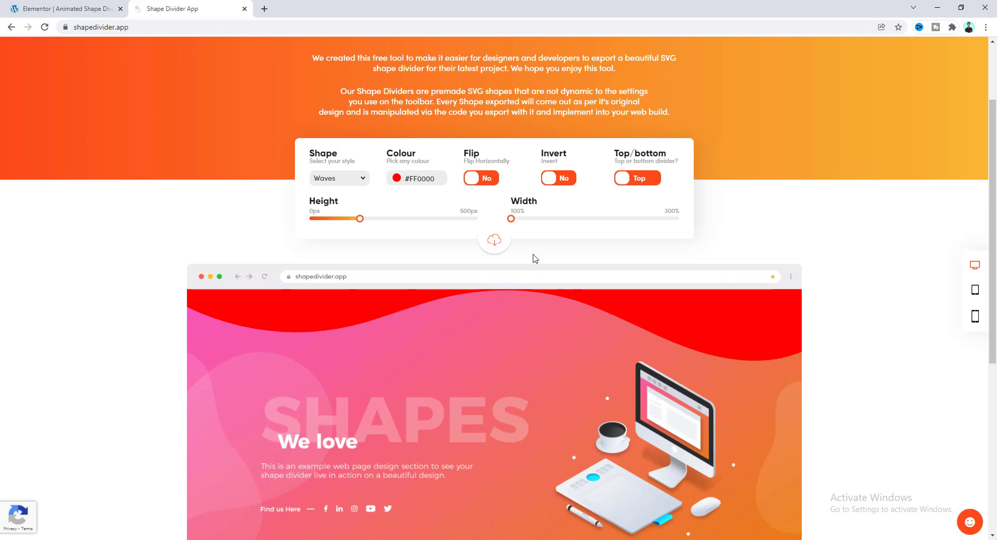
- Download the red Waves divider as an SVG file and close Shape Divider App
click(496, 242)
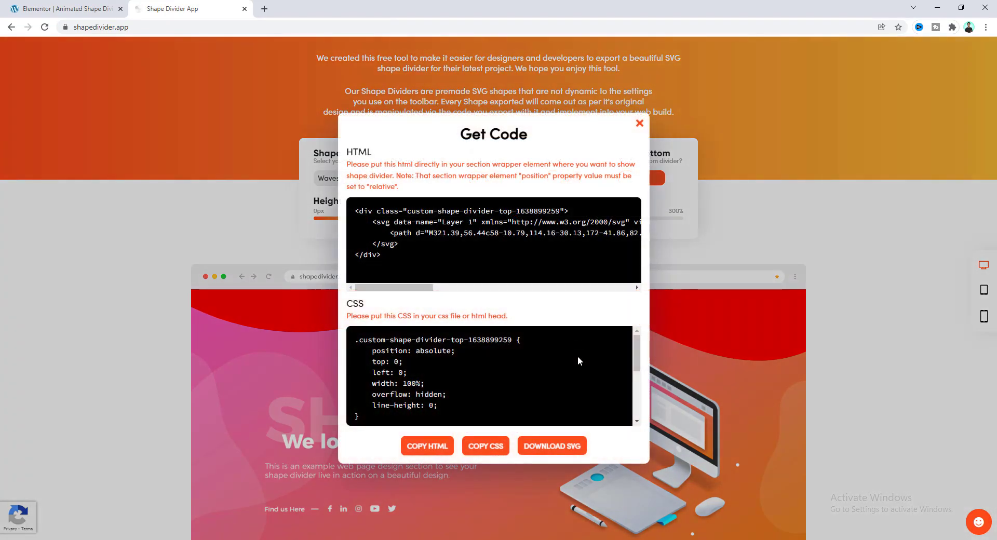
click(547, 448)
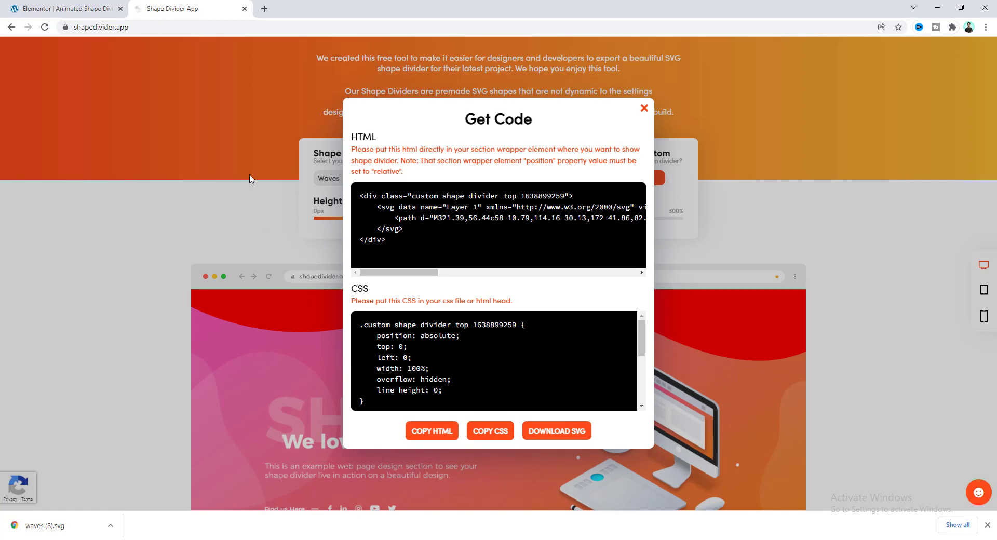
click(244, 8)
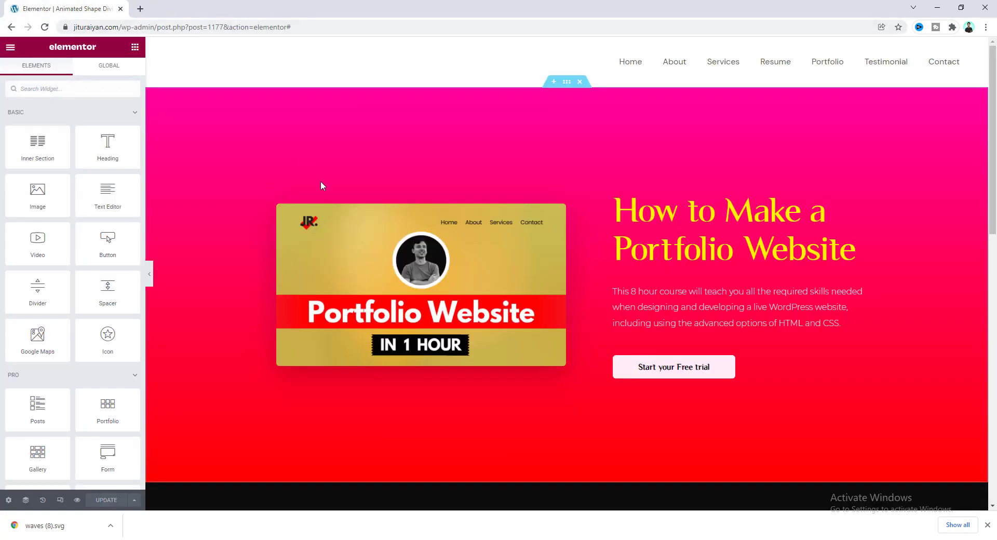
- Insert a single-column section between the hero and the black "Who is it for?" section, and add an Image widget to it
scroll(530, 304, down, 3)
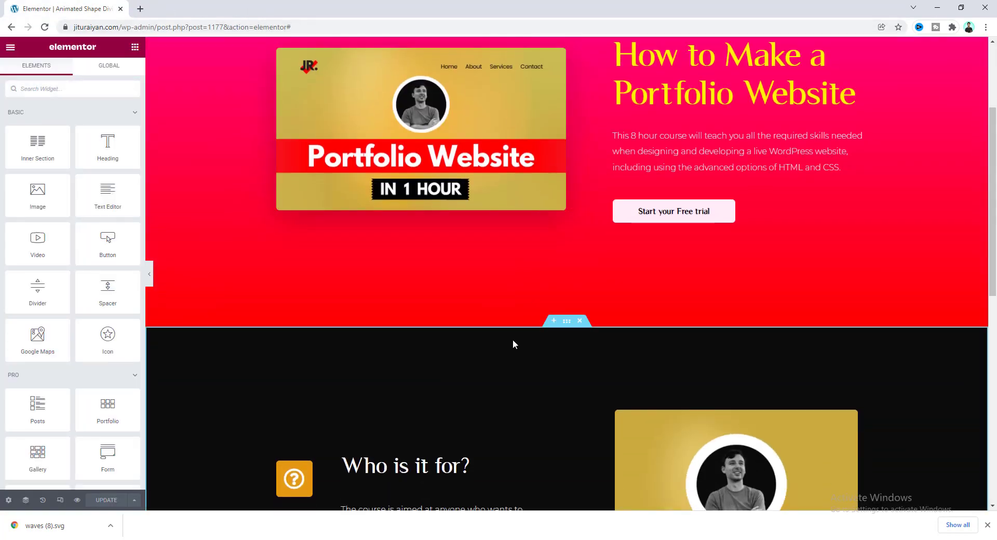
click(554, 322)
click(540, 375)
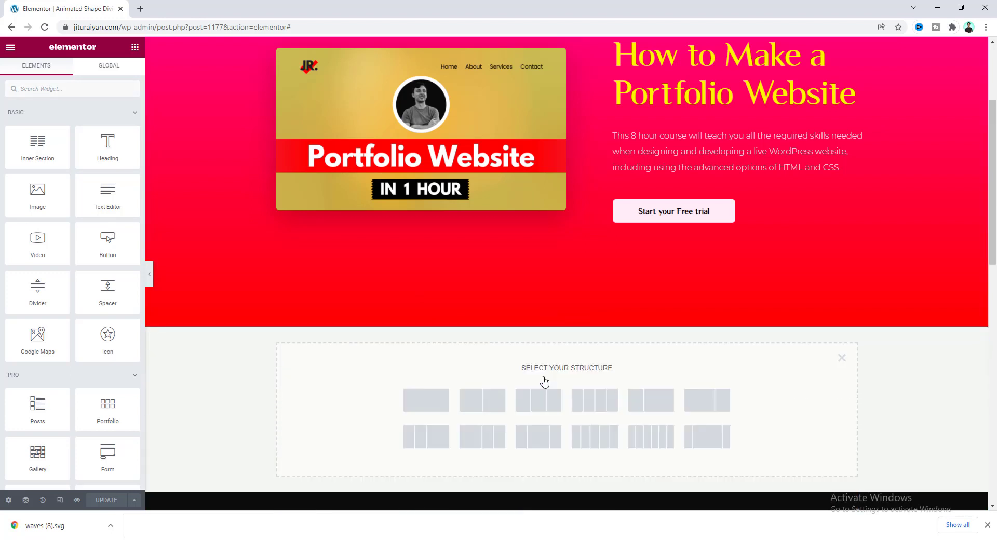
click(438, 401)
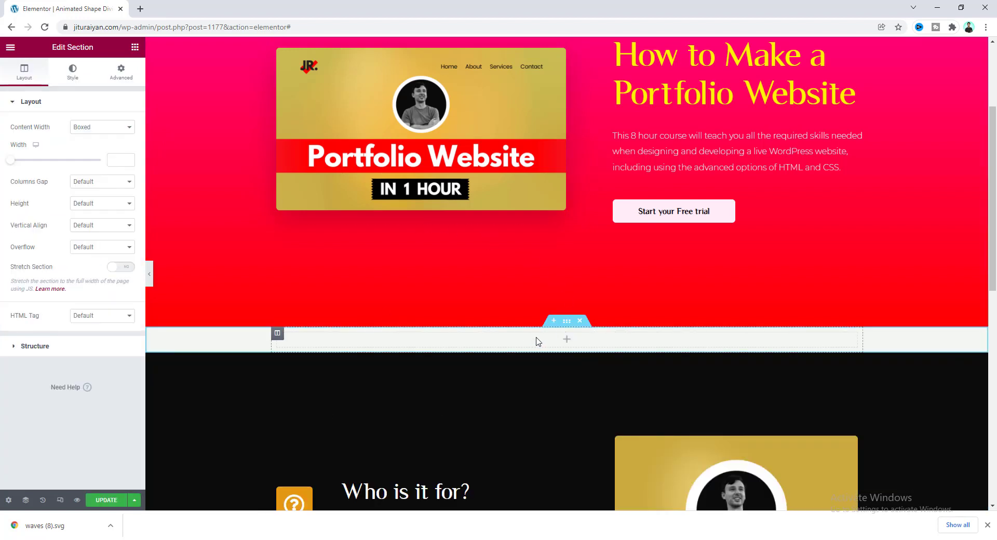
click(134, 47)
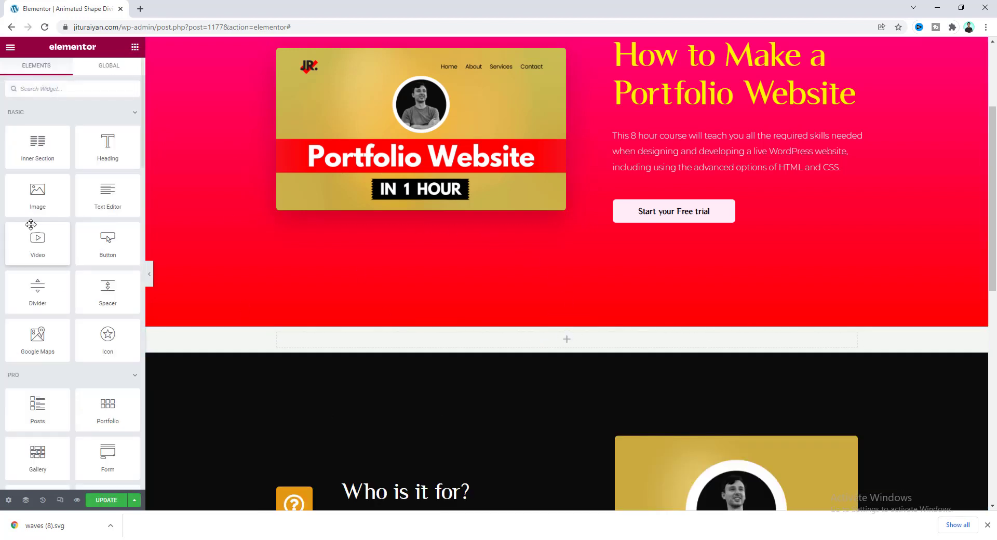
drag(37, 191, 530, 344)
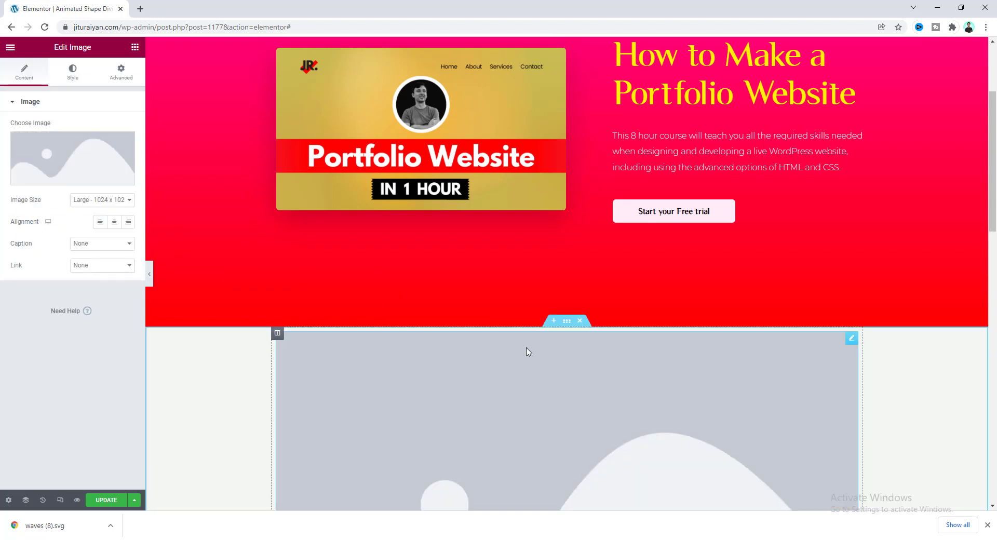
- Try to upload waves (8).svg to the media library for the new Image widget
click(73, 159)
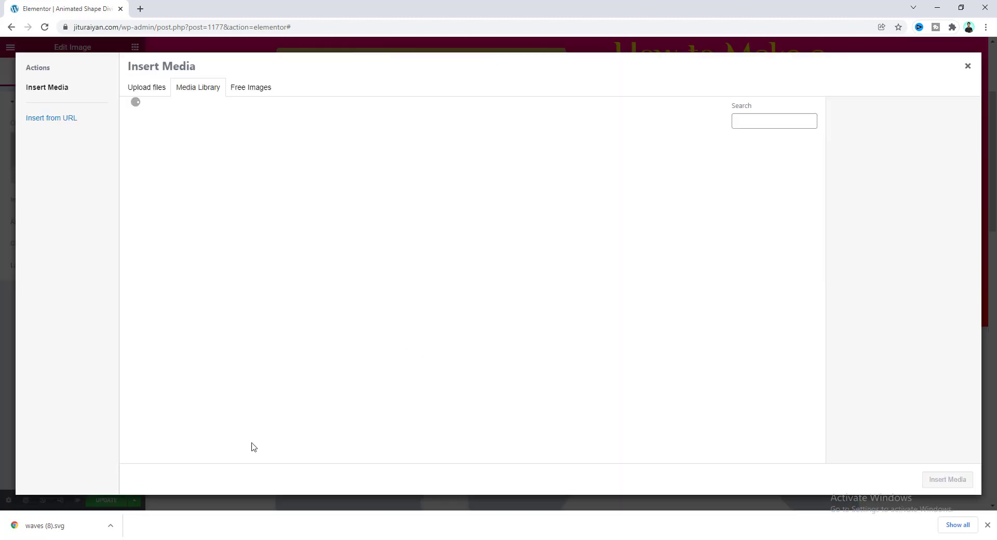
drag(46, 522, 189, 344)
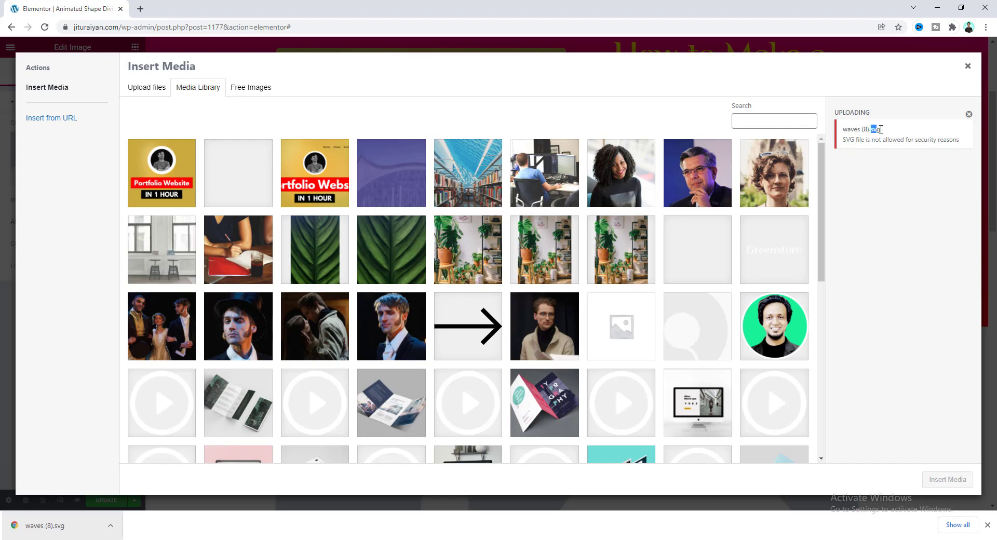
click(868, 129)
drag(866, 128, 881, 131)
click(207, 68)
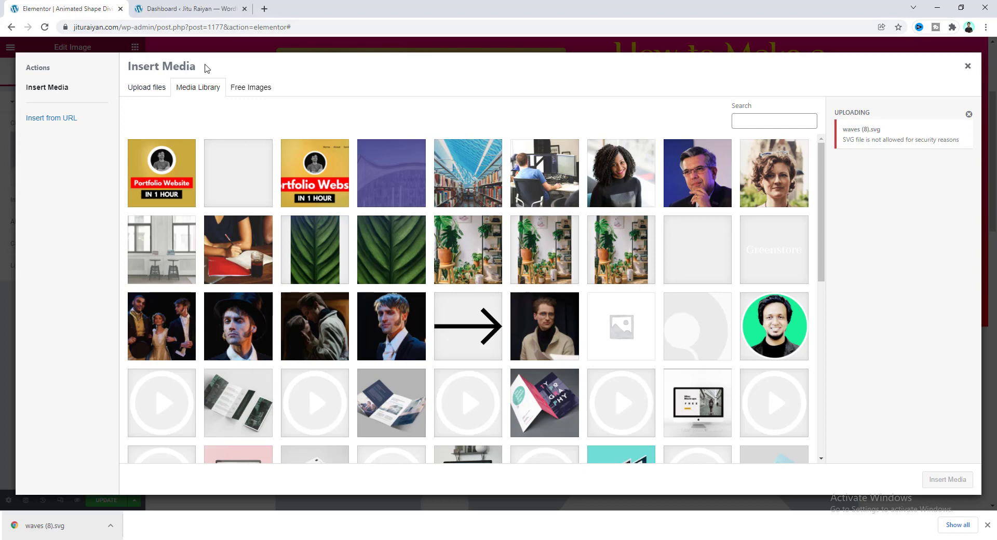
- Switch to the WordPress dashboard, enable unfiltered file uploads in Elementor's advanced settings, and save the changes
click(166, 8)
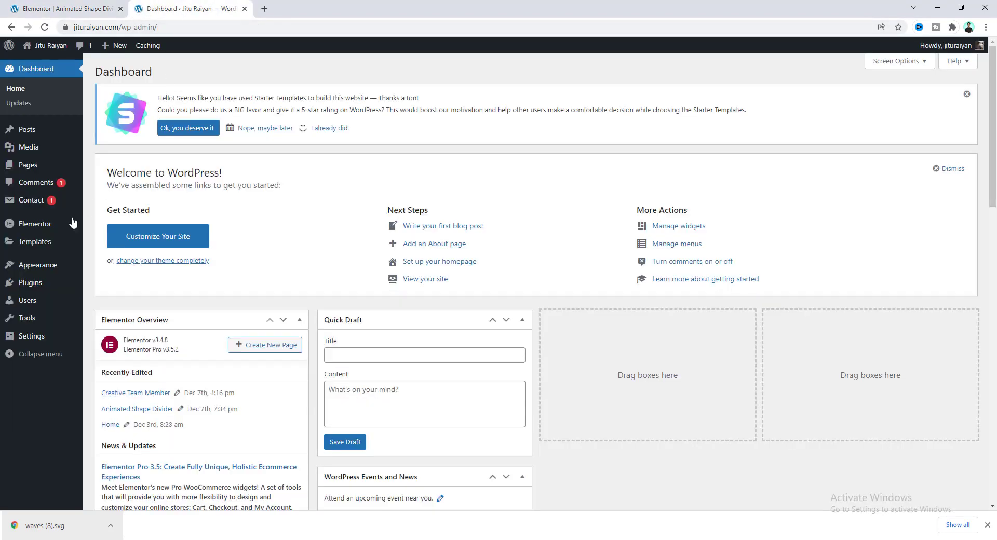
mouse_move(55, 233)
click(104, 225)
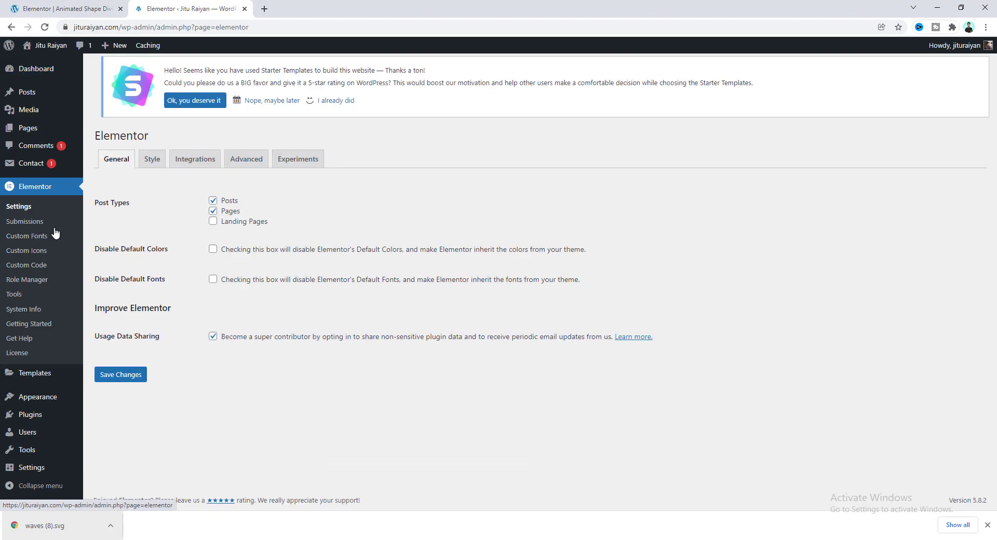
click(245, 178)
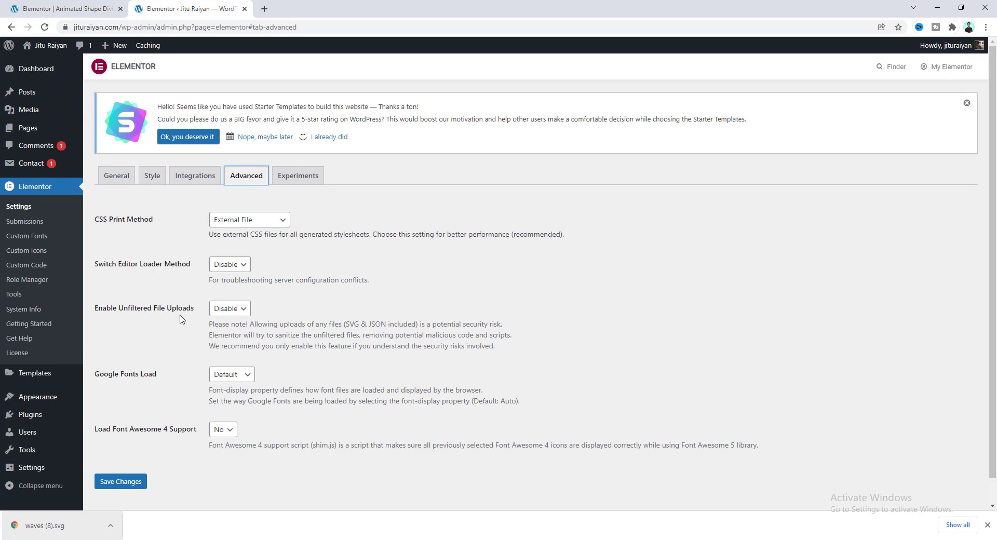
click(223, 310)
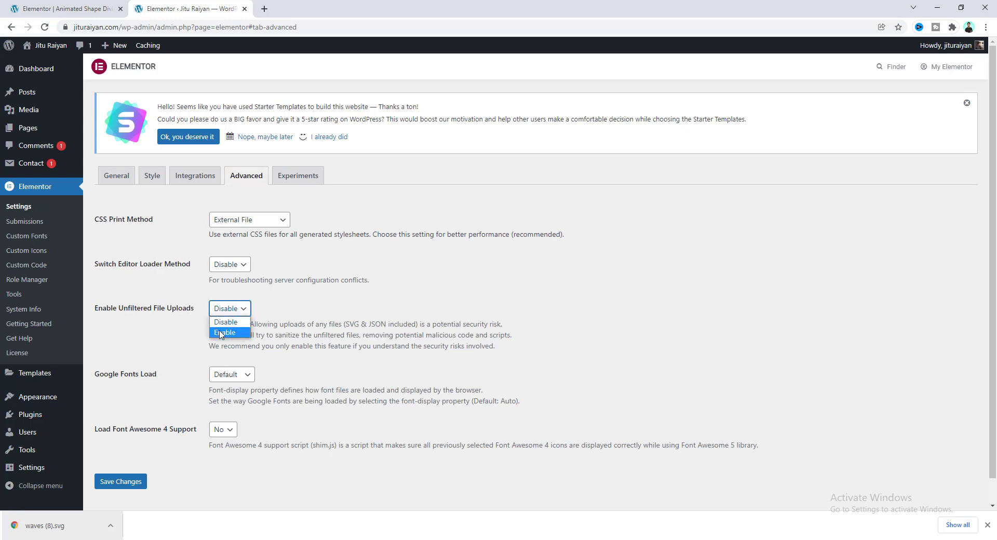
click(220, 333)
click(131, 486)
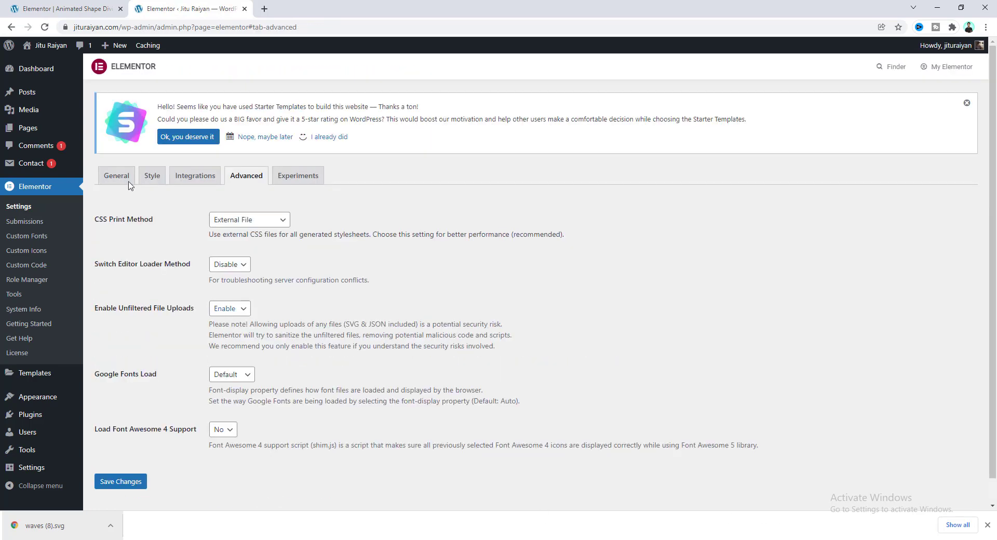
- Switch back to the Elementor editor, upload waves (8).svg to the media library, and insert it into the Image widget
click(54, 7)
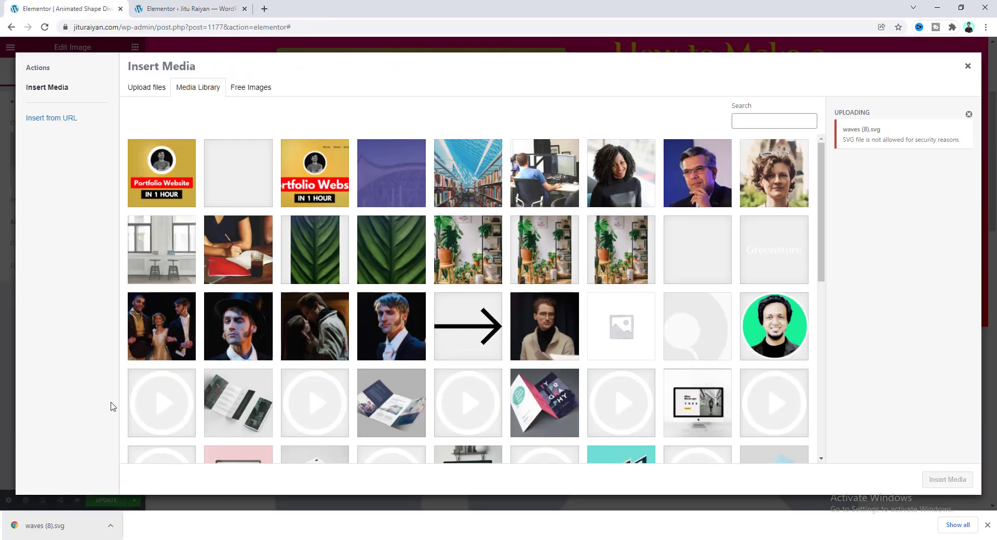
drag(78, 523, 162, 315)
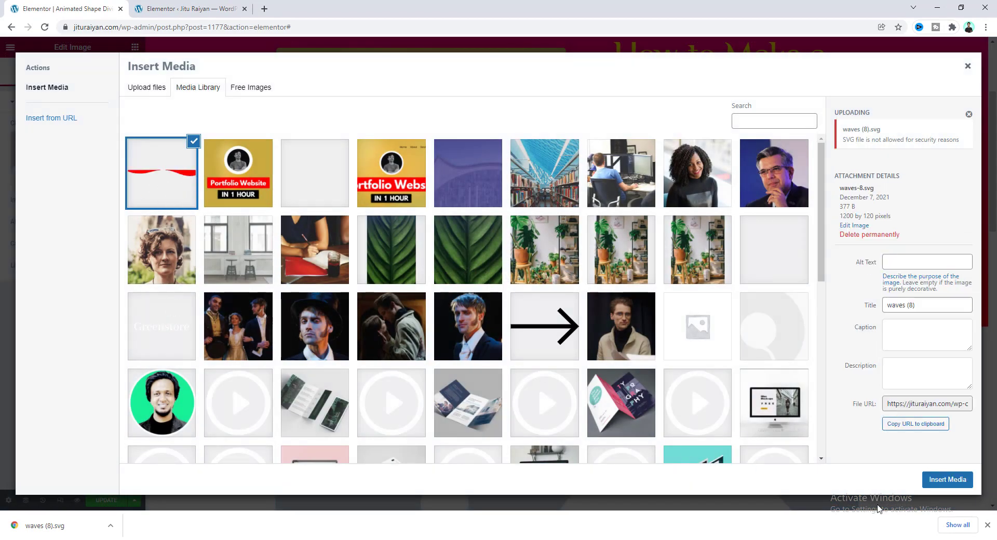
click(944, 480)
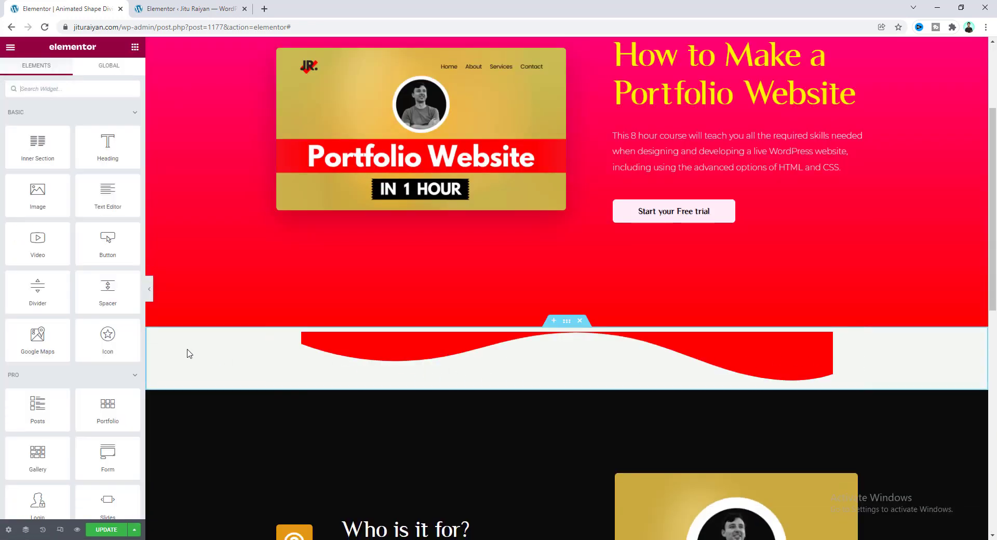
- Set the wave section's content width to Full Width and its columns gap to No Gap
click(567, 321)
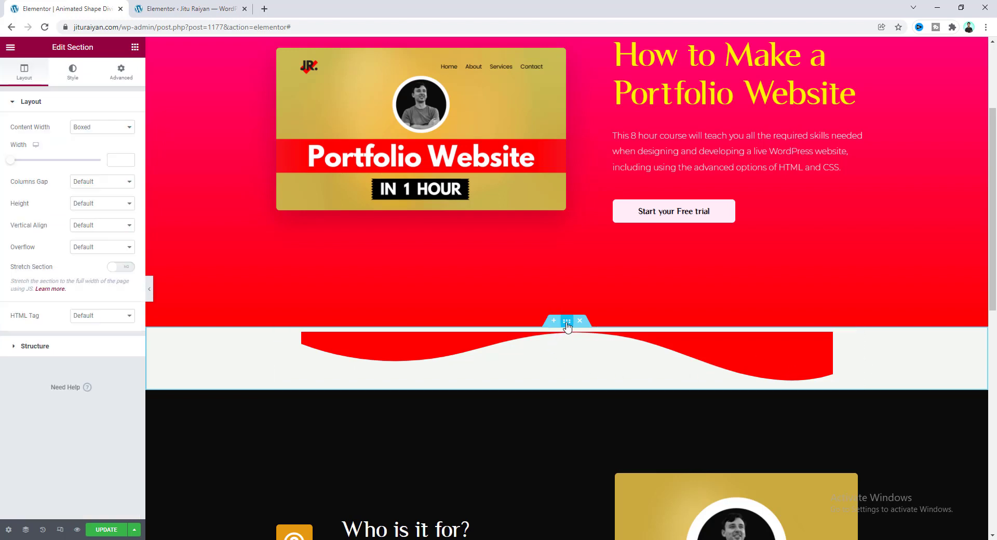
click(113, 131)
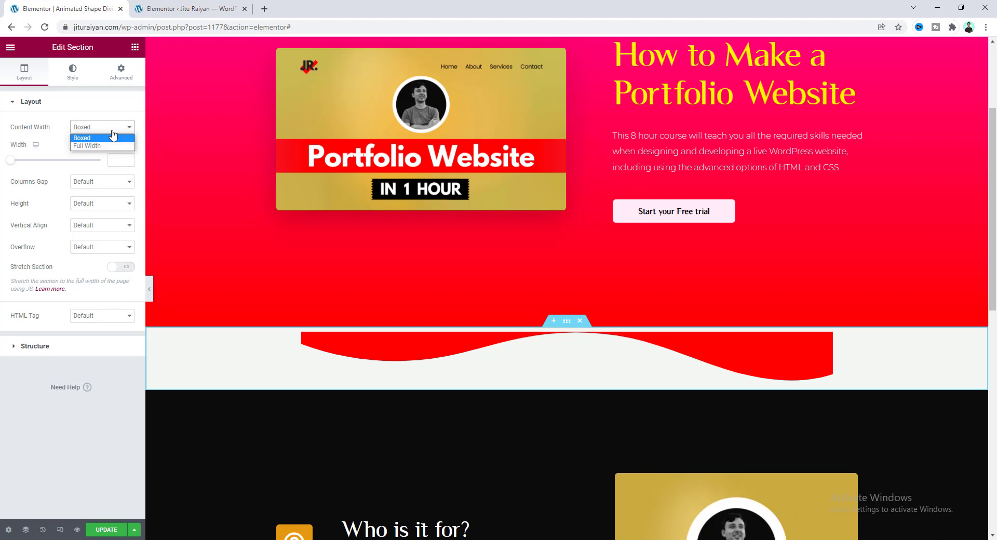
click(109, 146)
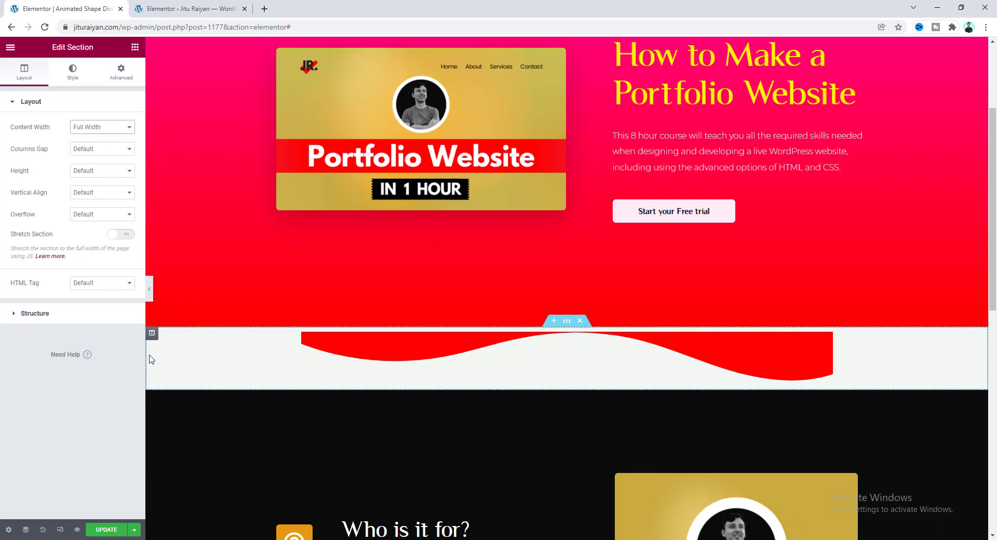
click(76, 155)
click(89, 165)
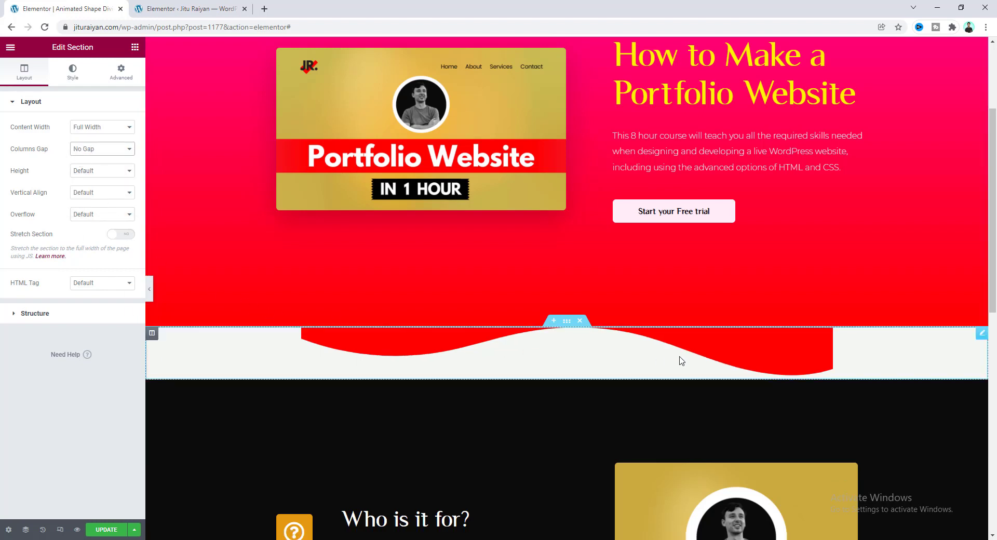
- Set the wave image's width to 100%
click(981, 333)
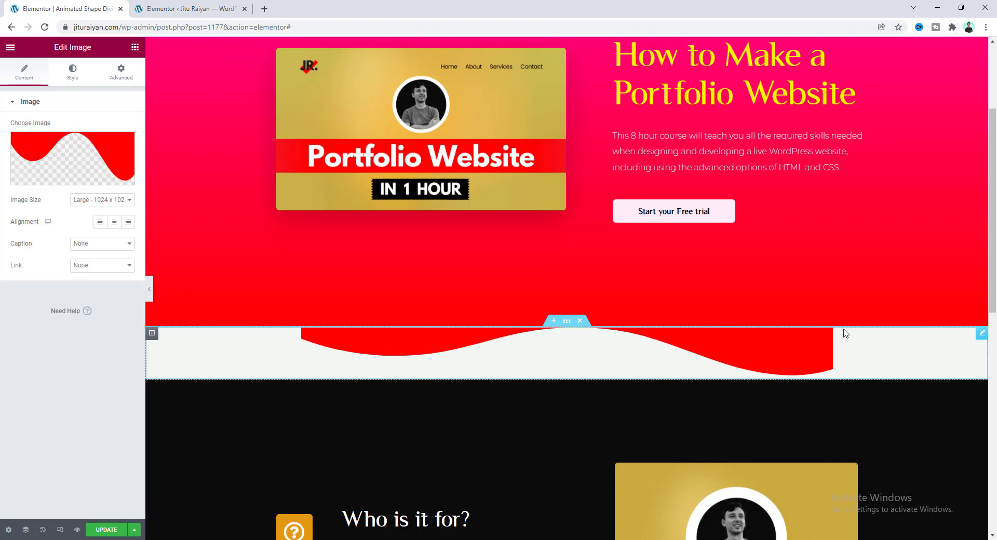
click(77, 83)
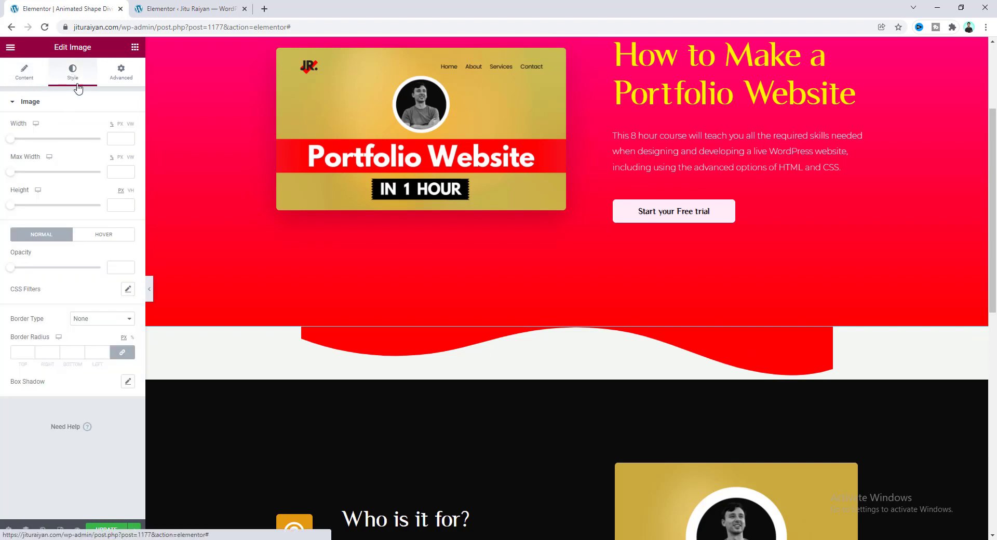
click(112, 141)
text(100)
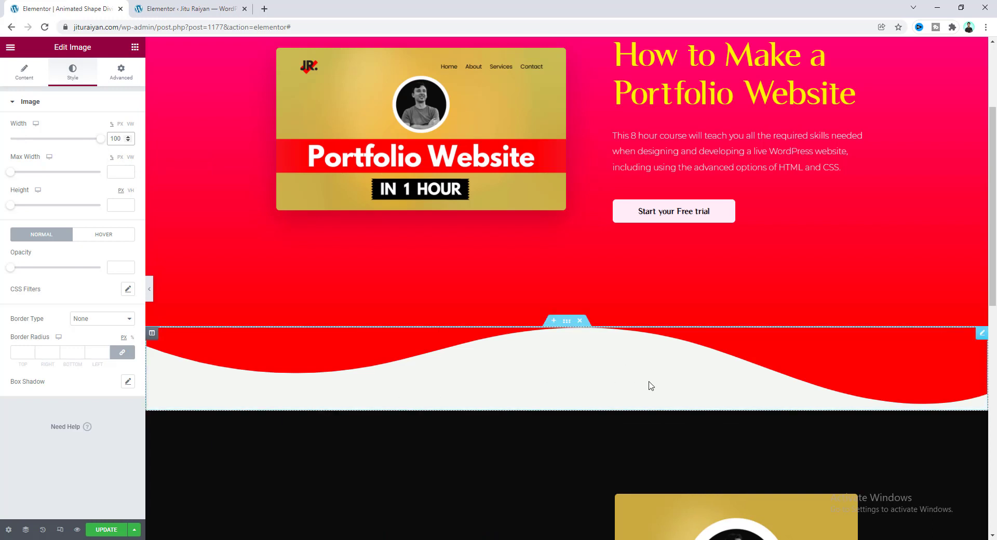
- Add custom CSS to the wave section that moves .elementor-widget-container from translateX(0%) to translateX(-100%), linear infinite alternate, with --speed set to 20s
click(566, 322)
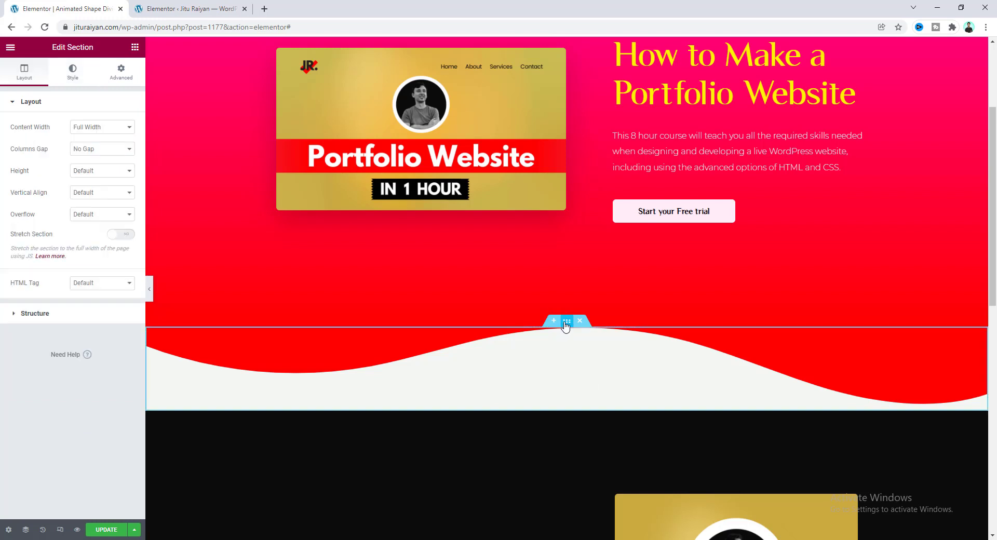
click(122, 76)
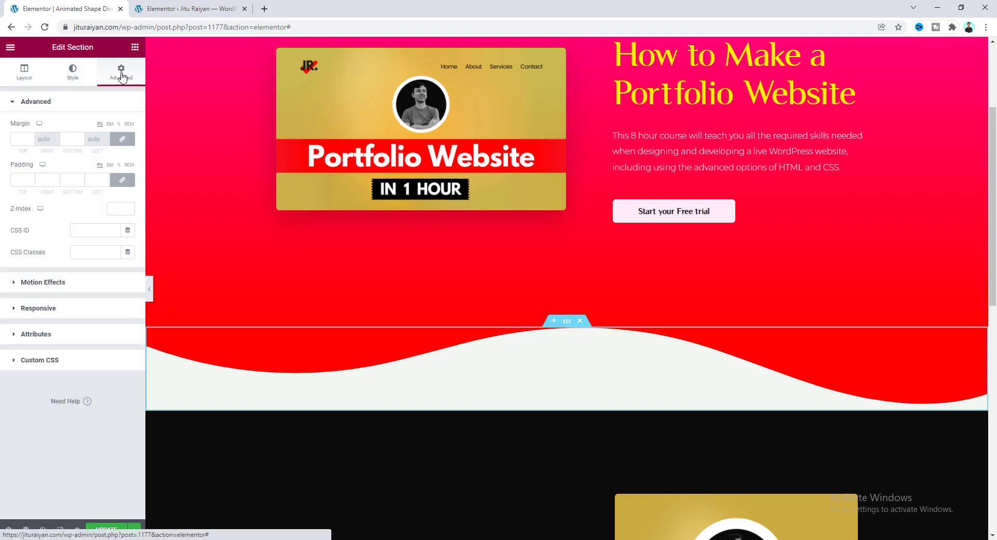
click(55, 360)
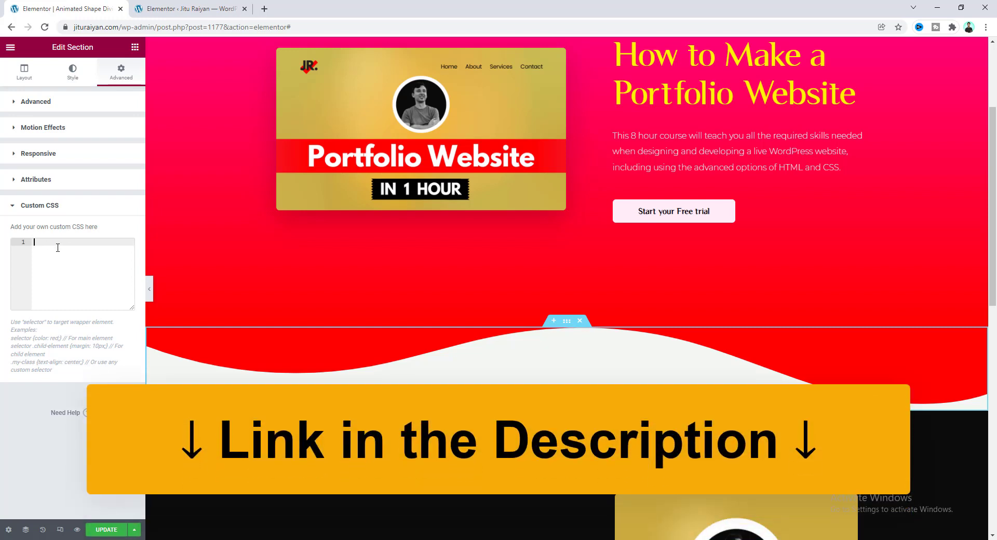
text(selector{     --speed: 20s; } selector .elementor-widget-container{     animation: moving var(--speed) linear infinite alternate; } @keyframes moving {   0% {     transform: translateX(0%);   }   100% {     transform: translateX(-100%);   } })
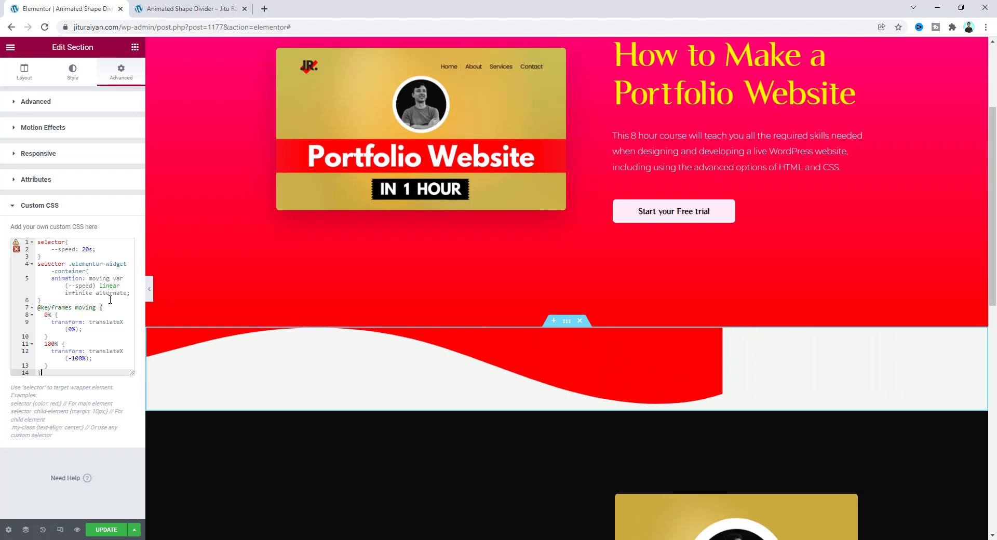
- Change the --speed variable in the wave section's custom CSS to 2s
drag(95, 249, 52, 250)
click(87, 250)
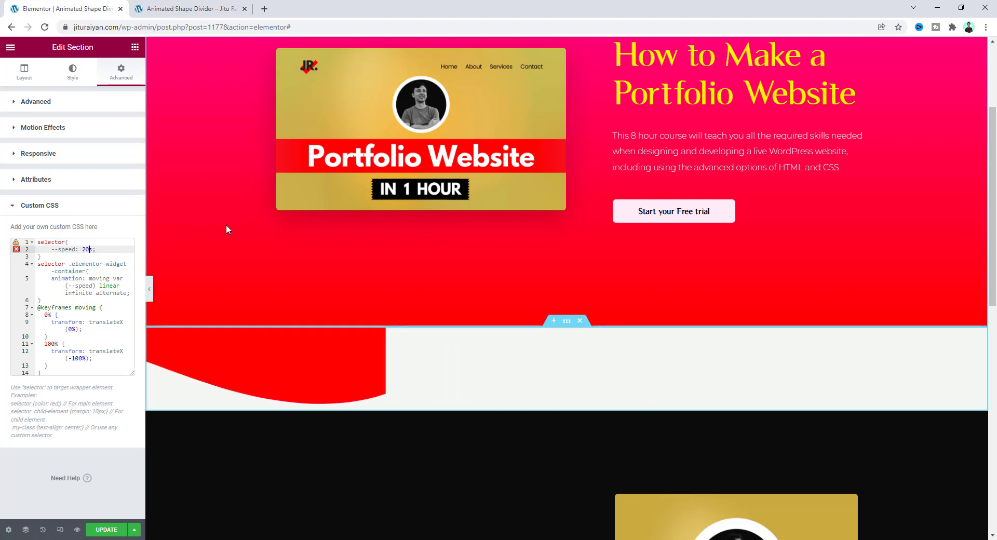
key(BackSpace)
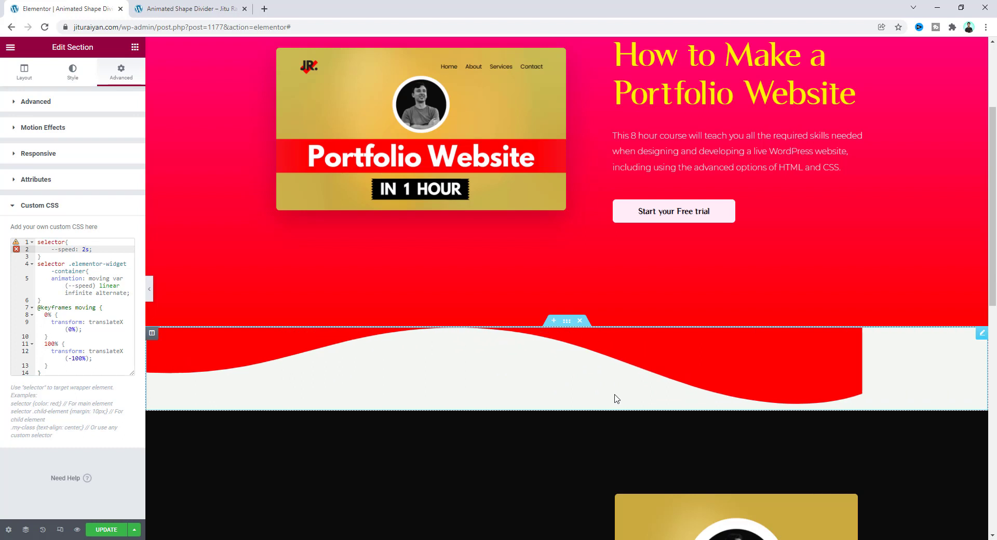
- Set the wave image's width and max width to 200%
click(978, 339)
click(112, 138)
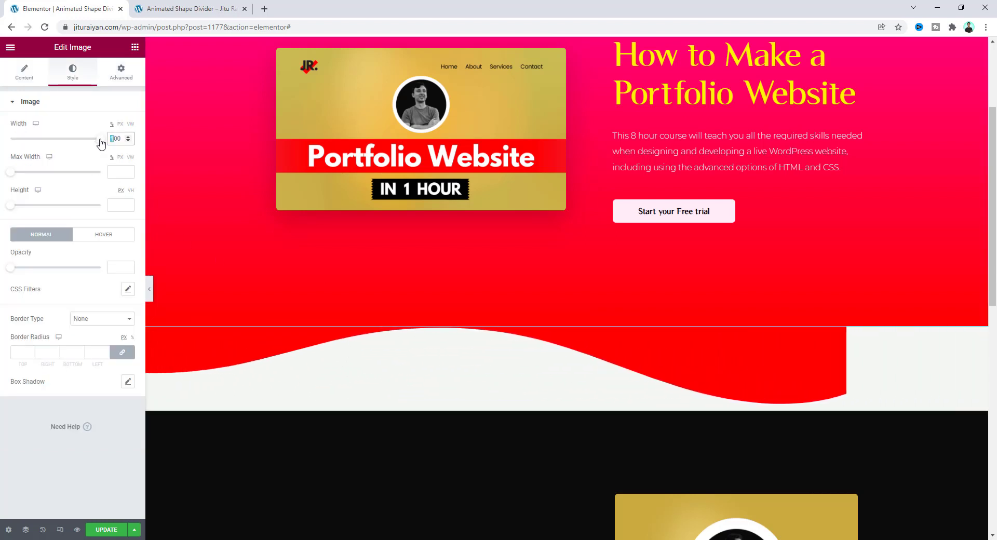
text(2)
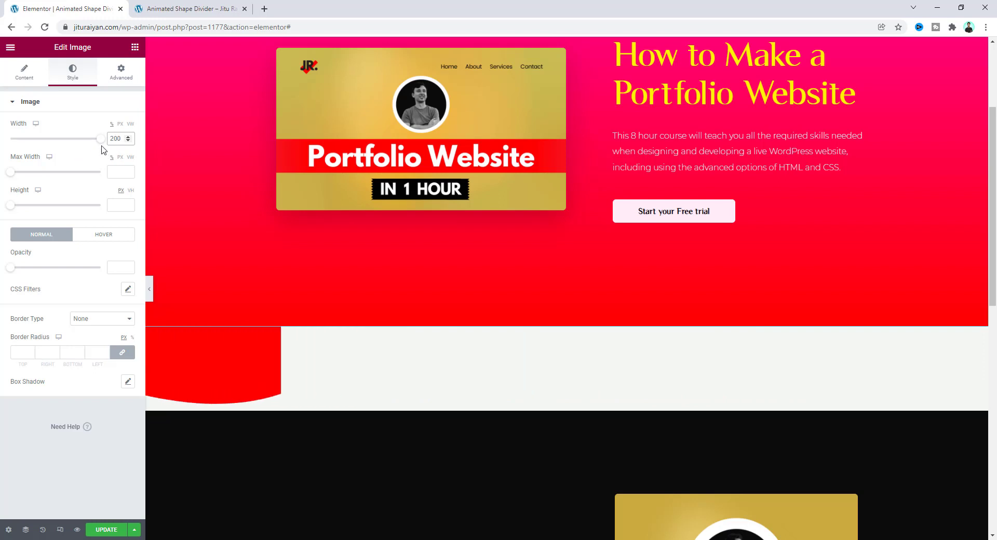
click(113, 174)
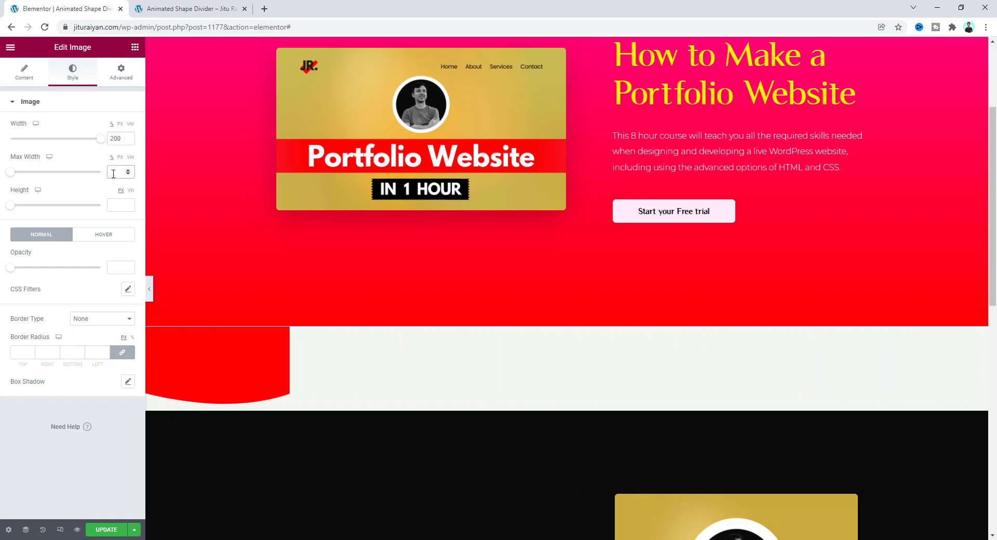
text(200)
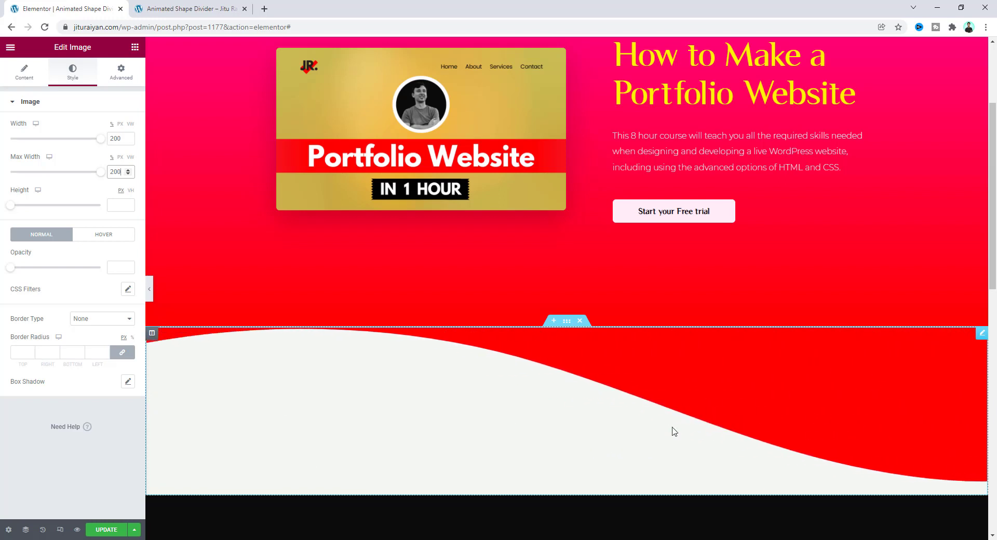
- Delete all of the custom CSS from the wave section
click(567, 322)
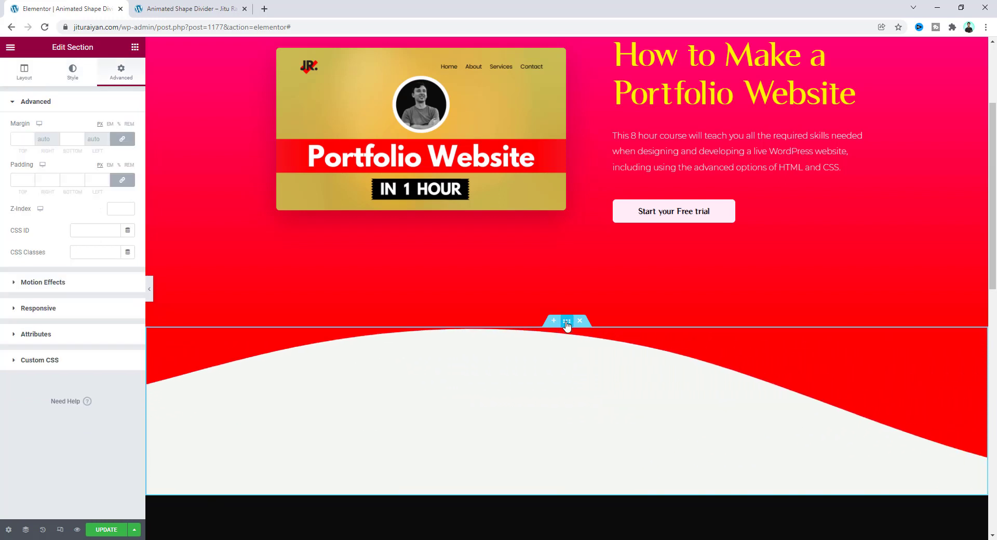
click(77, 364)
click(61, 367)
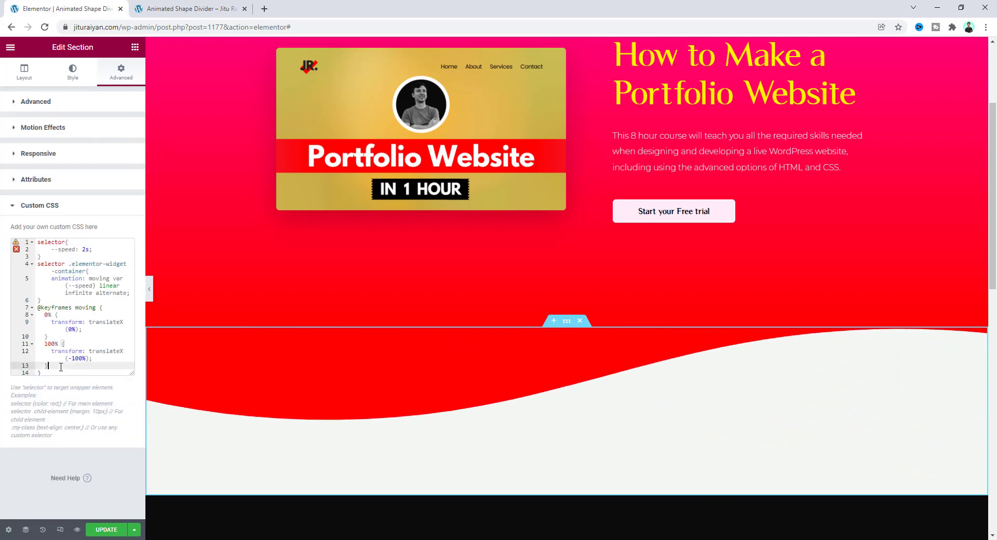
key(ctrl+a)
key(BackSpace)
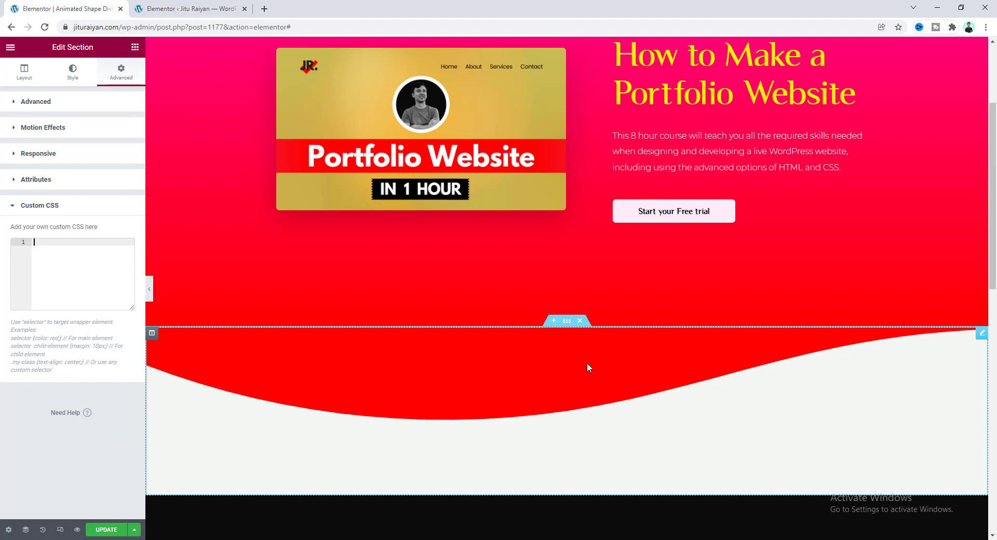
- Duplicate the wave image within its section
scroll(709, 381, down, 2)
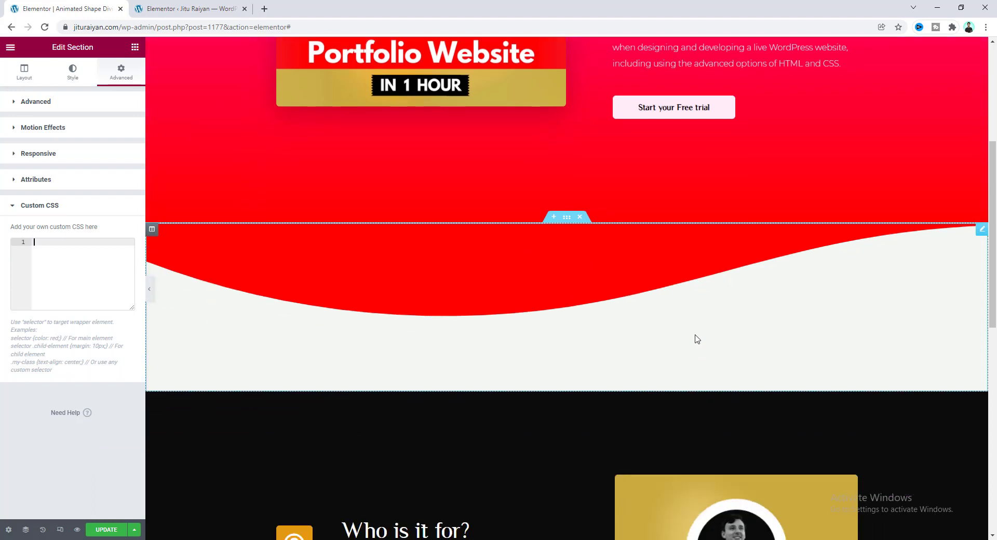
right_click(660, 252)
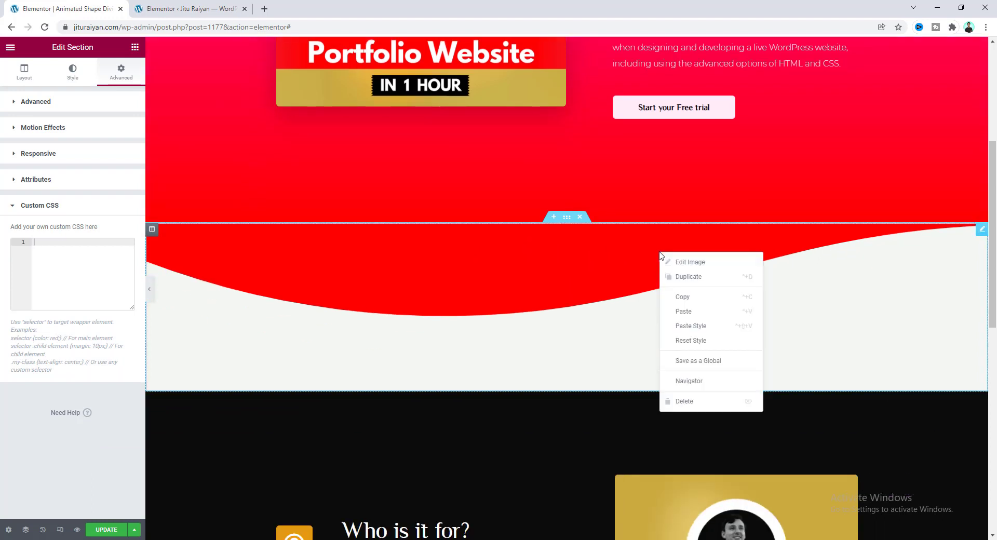
click(688, 277)
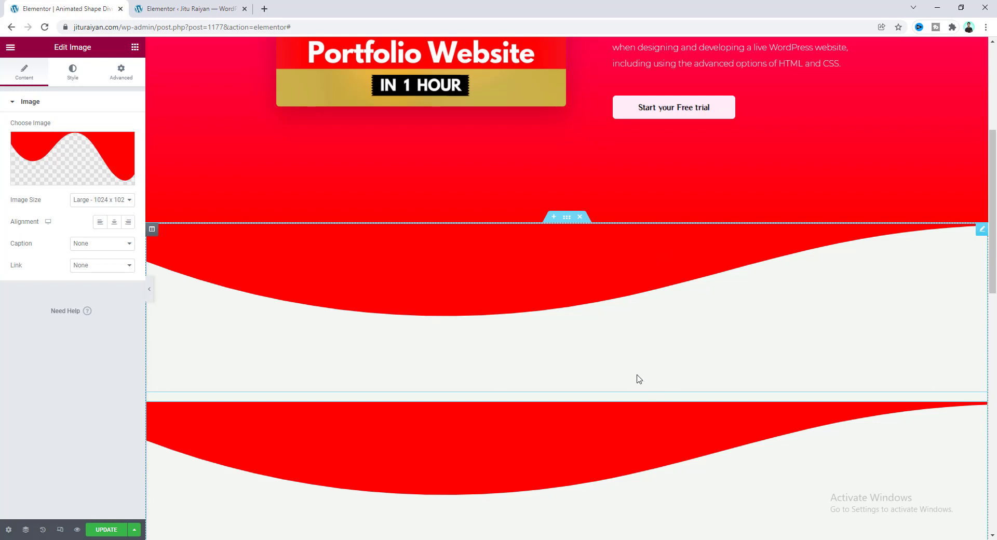
- Set the duplicated wave image's position to Absolute
scroll(634, 395, down, 1)
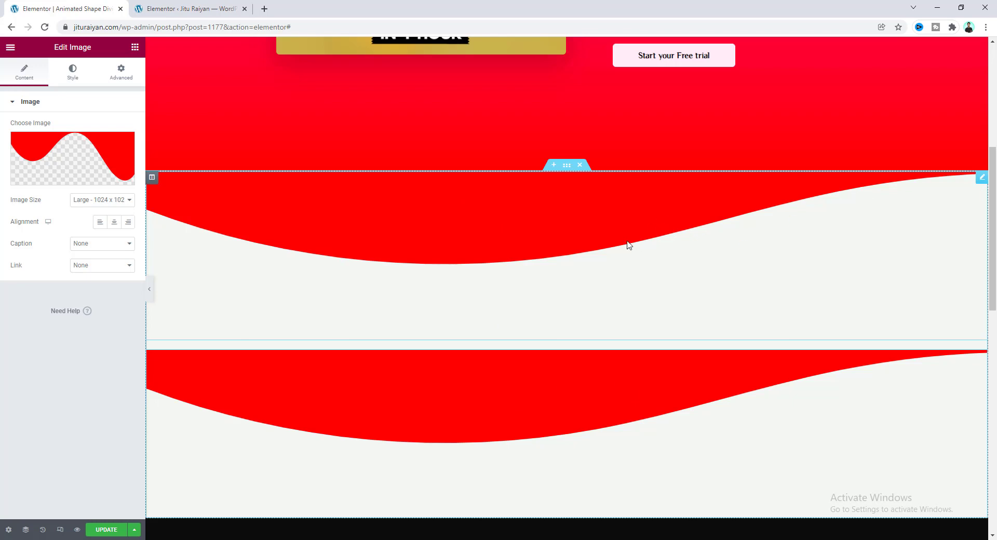
click(116, 78)
click(77, 396)
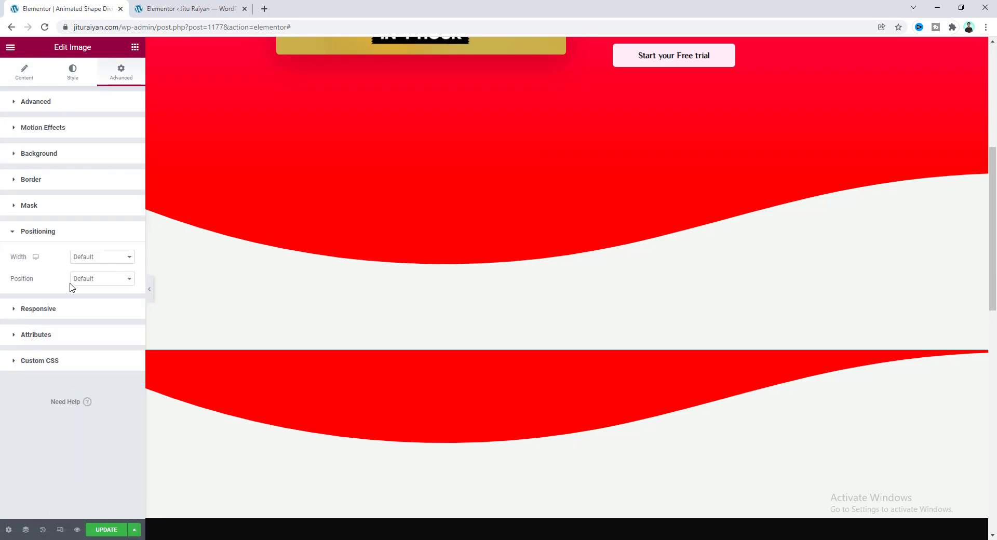
click(93, 298)
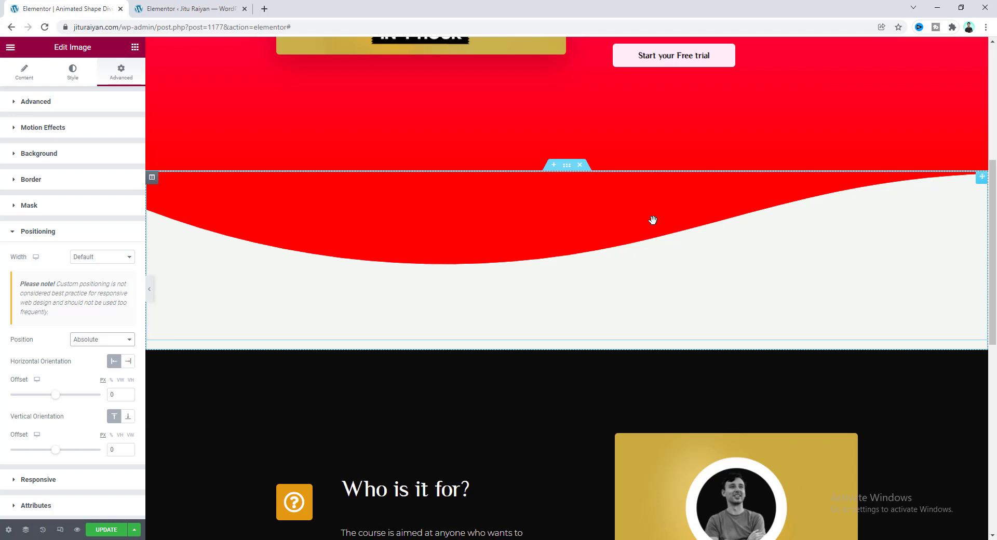
- Open the Navigator, select each of the two wave images in turn, and move the Navigator clear of the wave
right_click(620, 199)
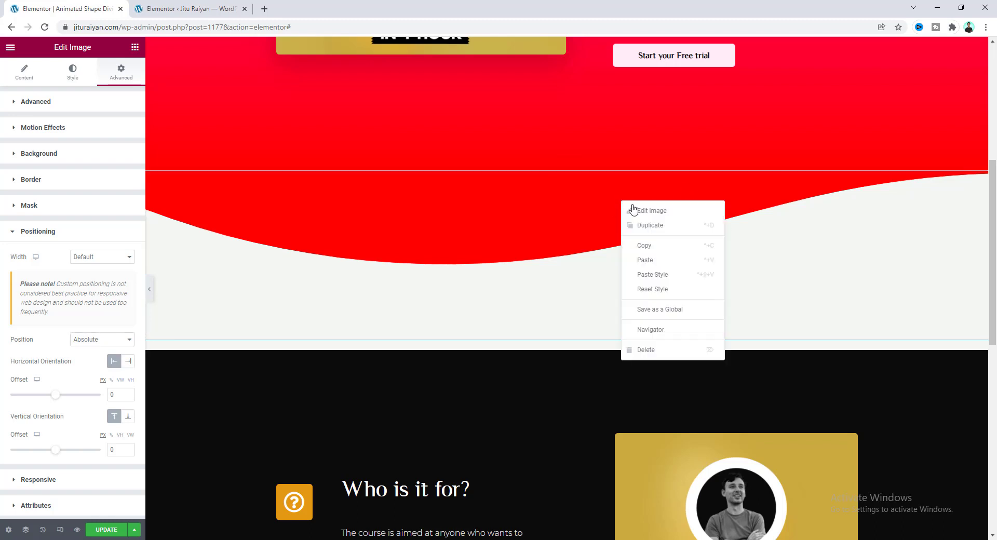
click(682, 331)
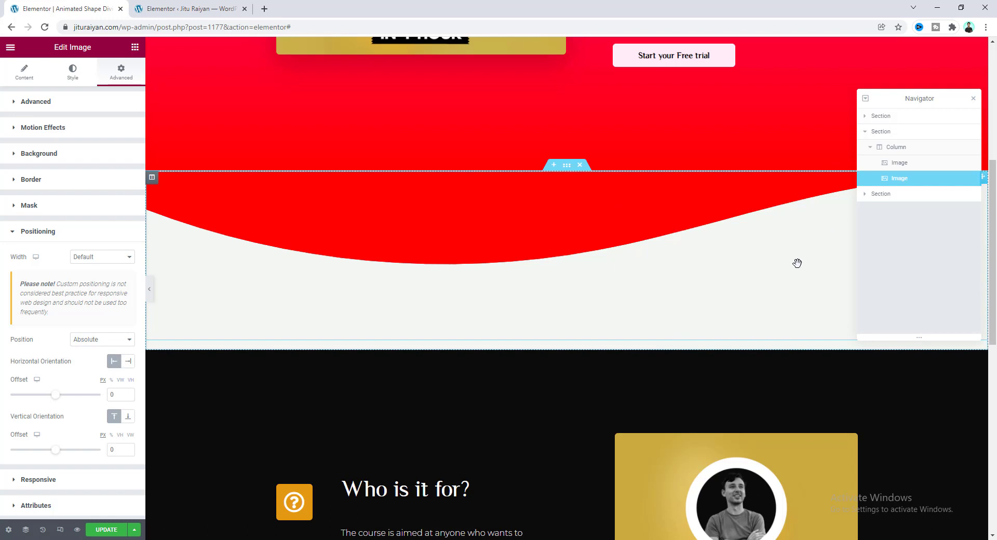
click(909, 166)
click(902, 179)
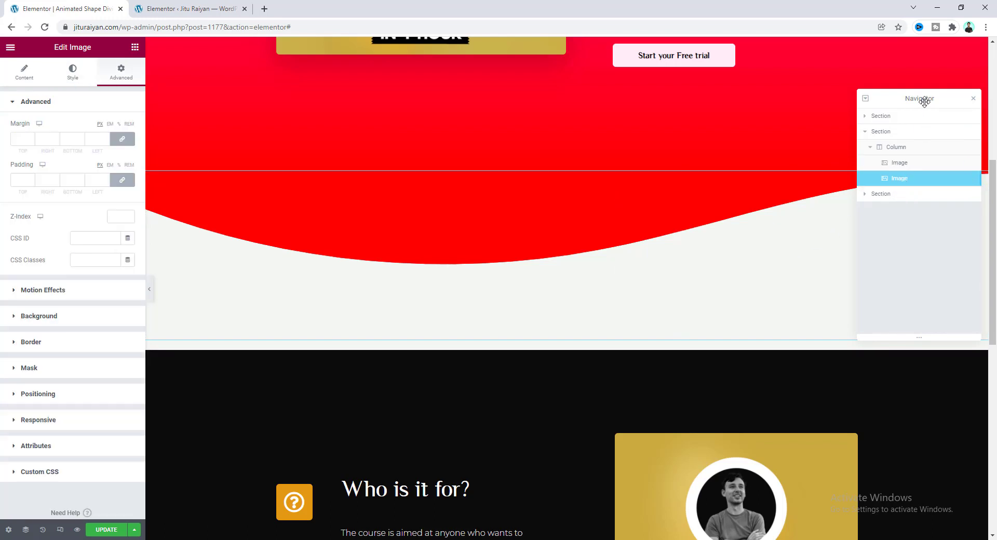
drag(925, 101, 907, 256)
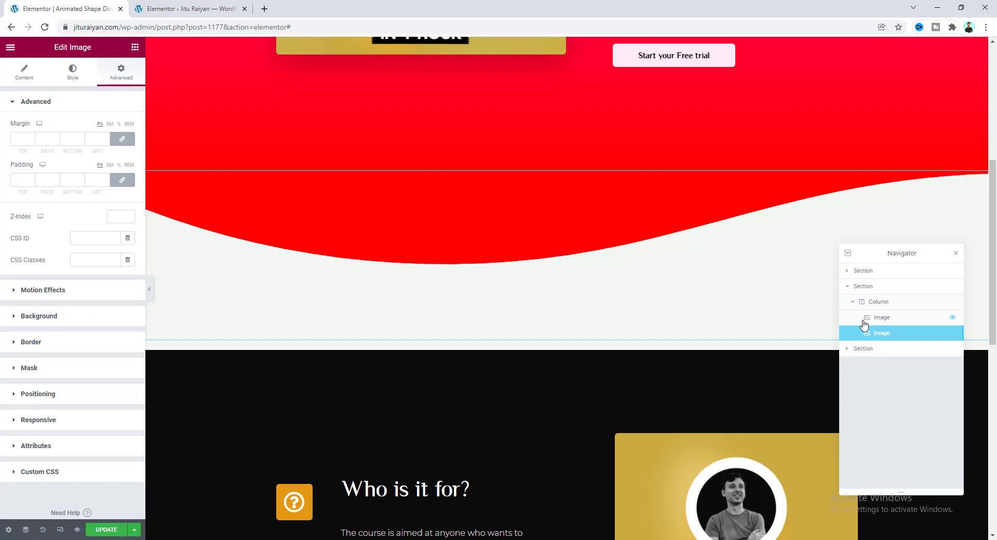
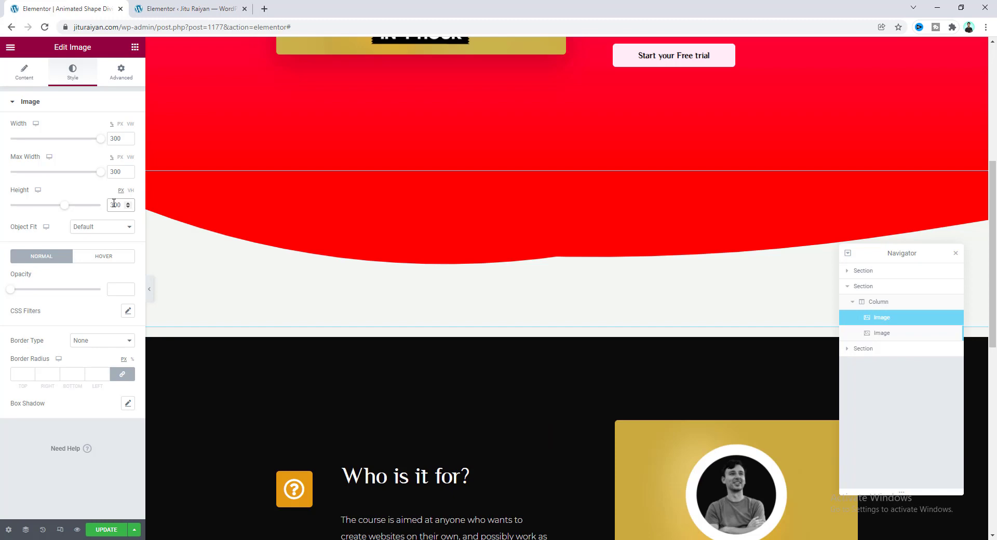
- Set the opacity of the first wave image in the section to 0.25
drag(11, 292, 21, 291)
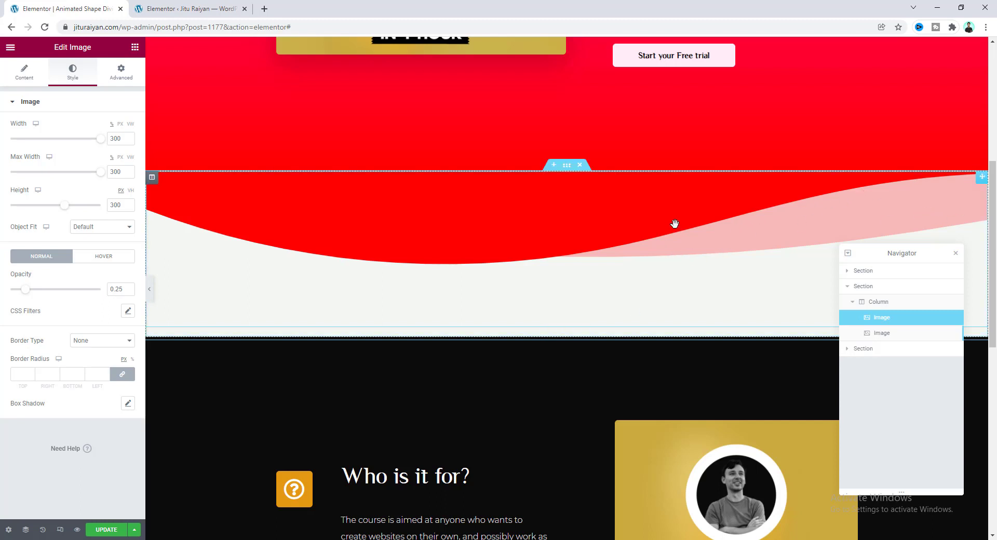
- Set the height of the second wave image in the section to 50 px
click(888, 334)
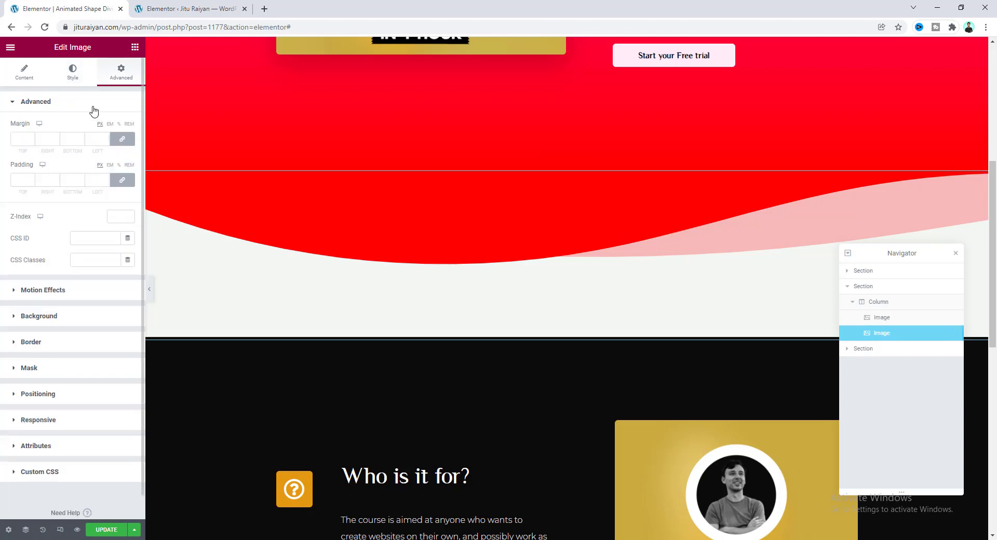
click(79, 78)
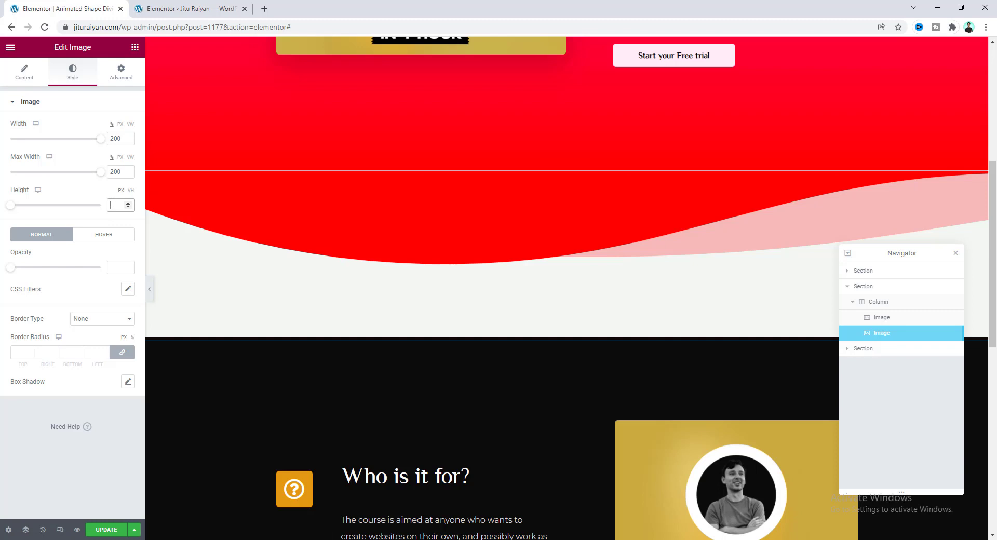
text(50)
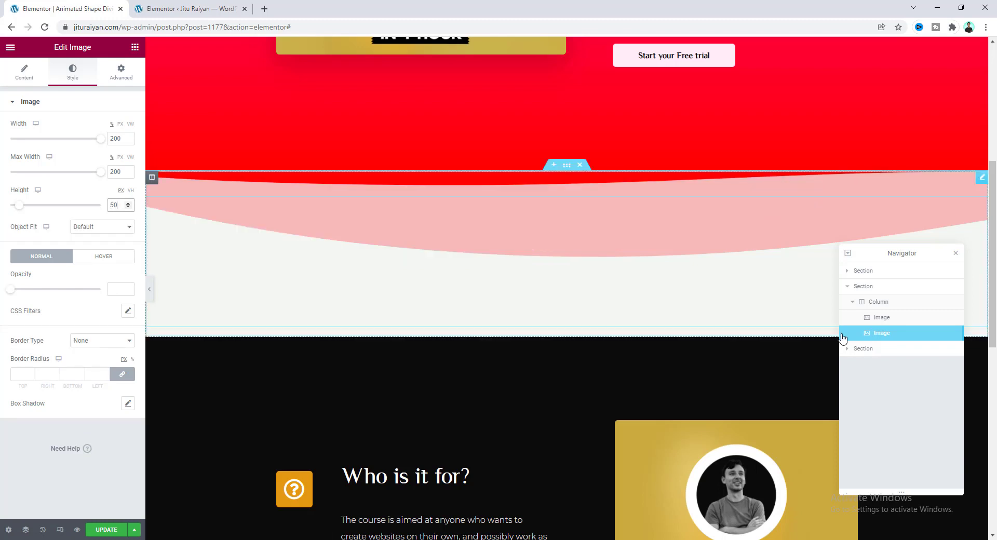
- Duplicate the second wave image and set the copy's width and max width to 300%
right_click(893, 337)
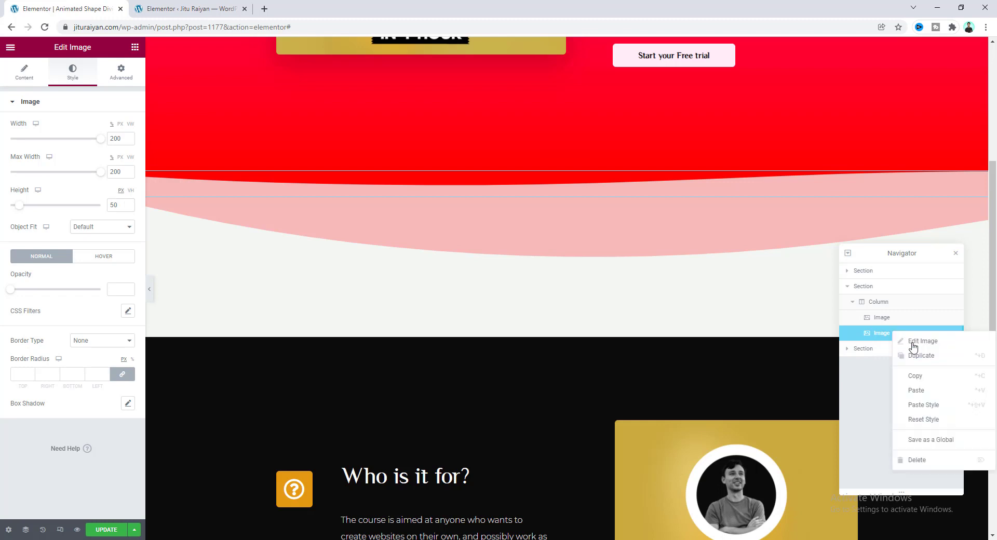
click(918, 358)
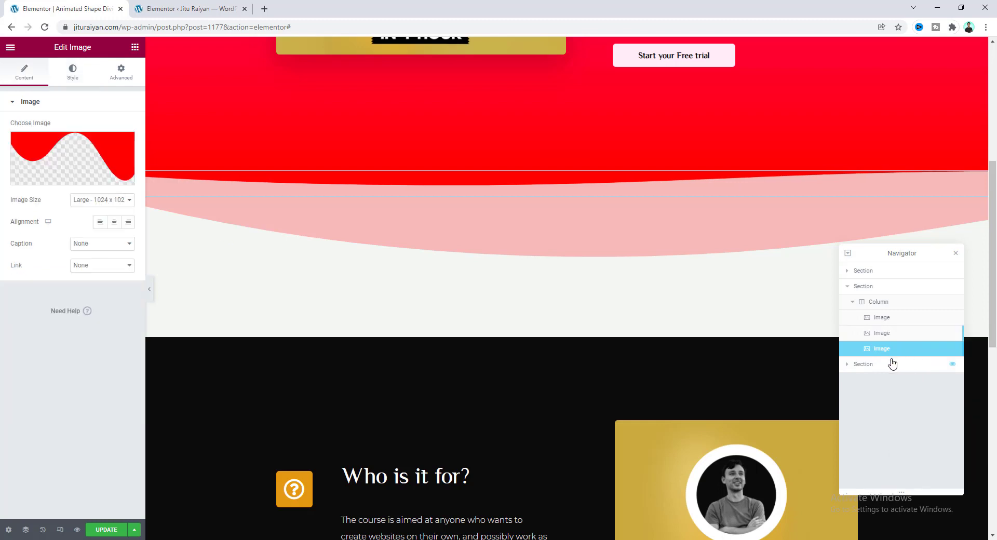
click(78, 76)
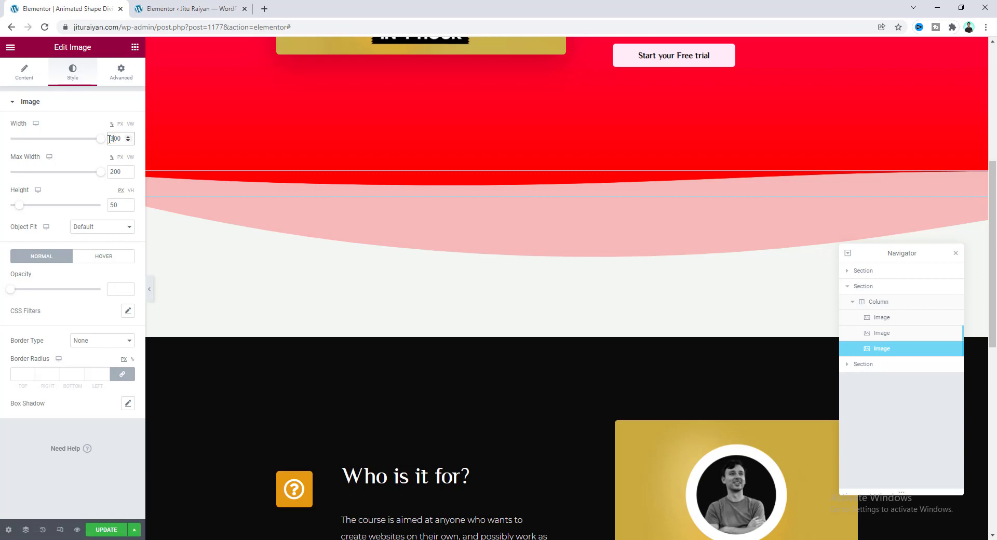
drag(114, 174, 100, 177)
text(3)
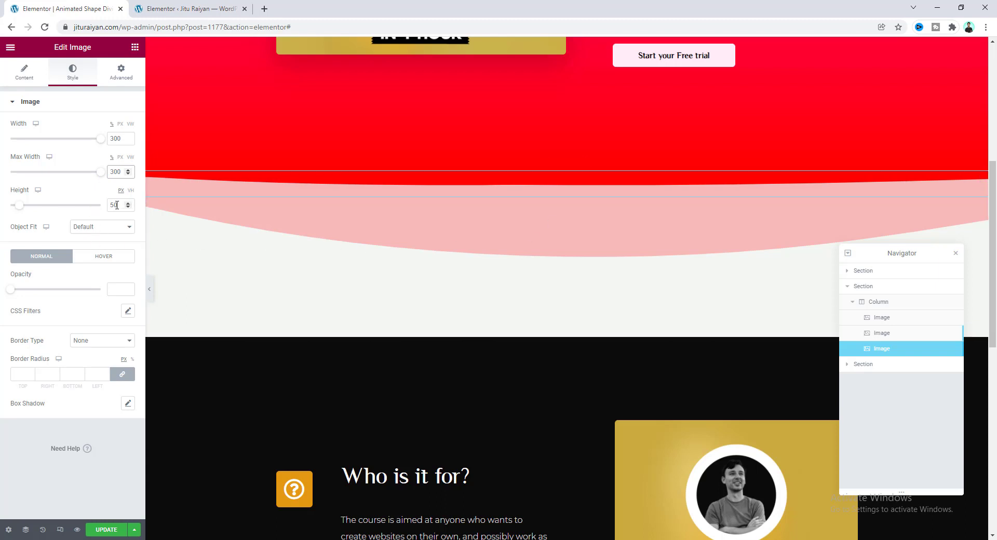
- Set the third wave image's height to 220 px and its opacity to 0.25
drag(114, 205, 97, 209)
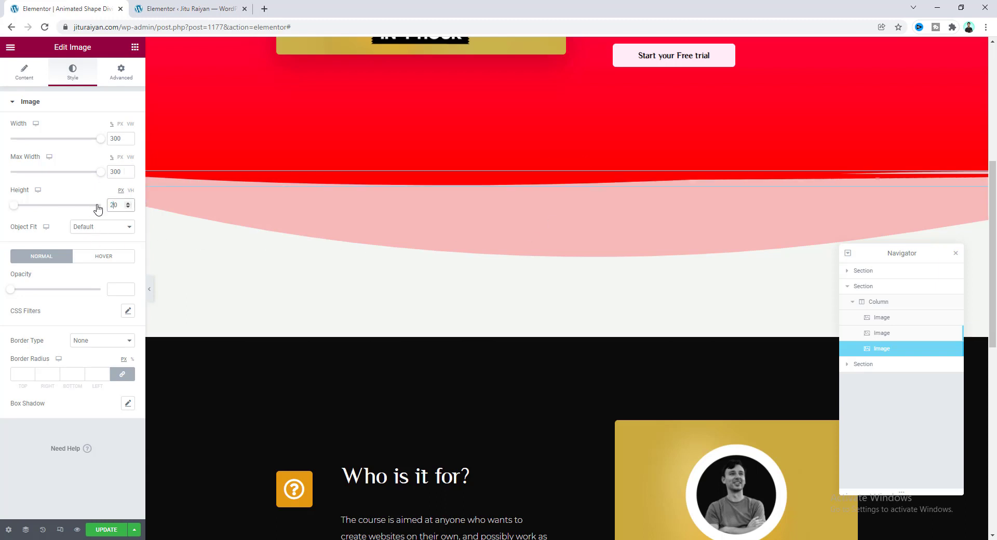
text(22)
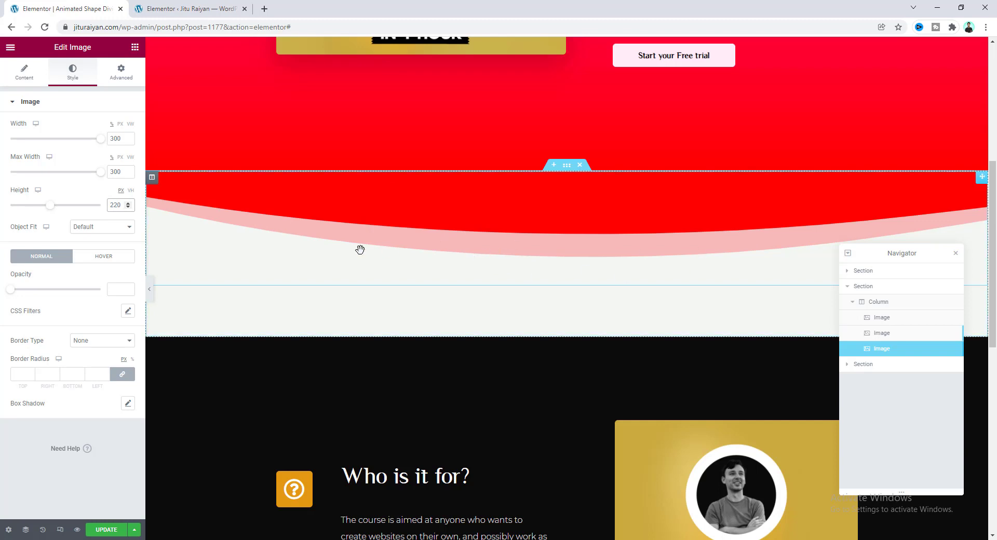
drag(9, 290, 25, 290)
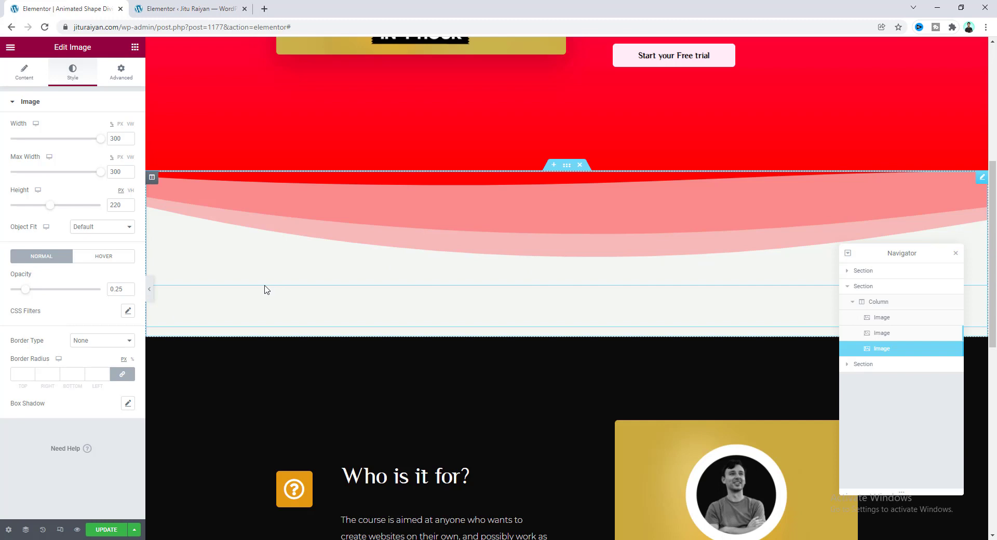
- Flip the third wave image horizontally with the custom CSS selector{ transform: scaleX(-1); }
click(124, 78)
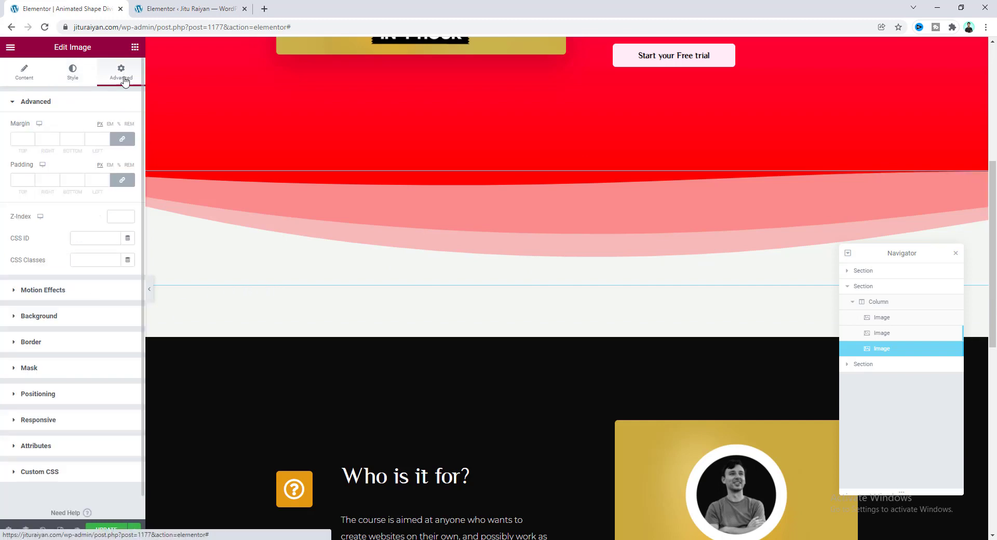
click(83, 471)
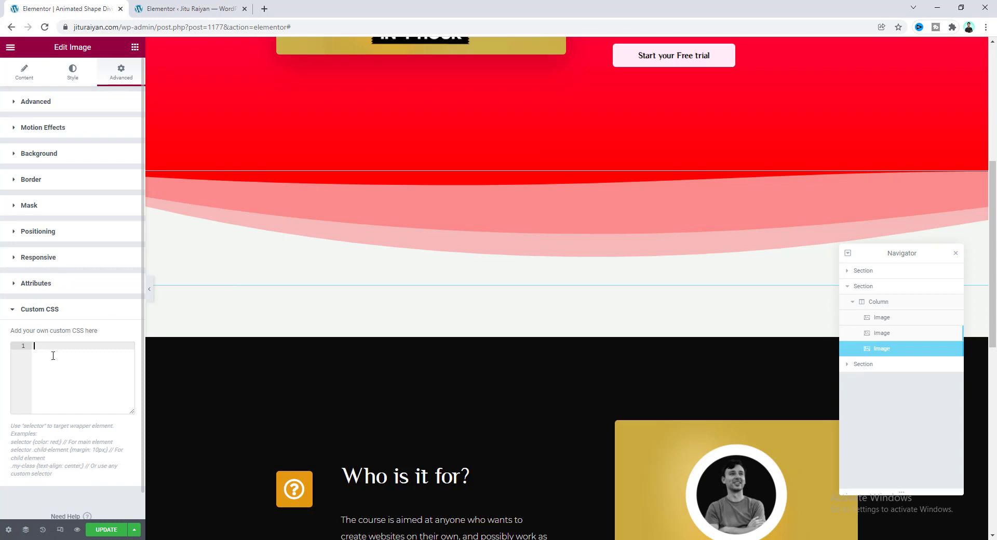
text(selector{     transform: scaleX(-1); })
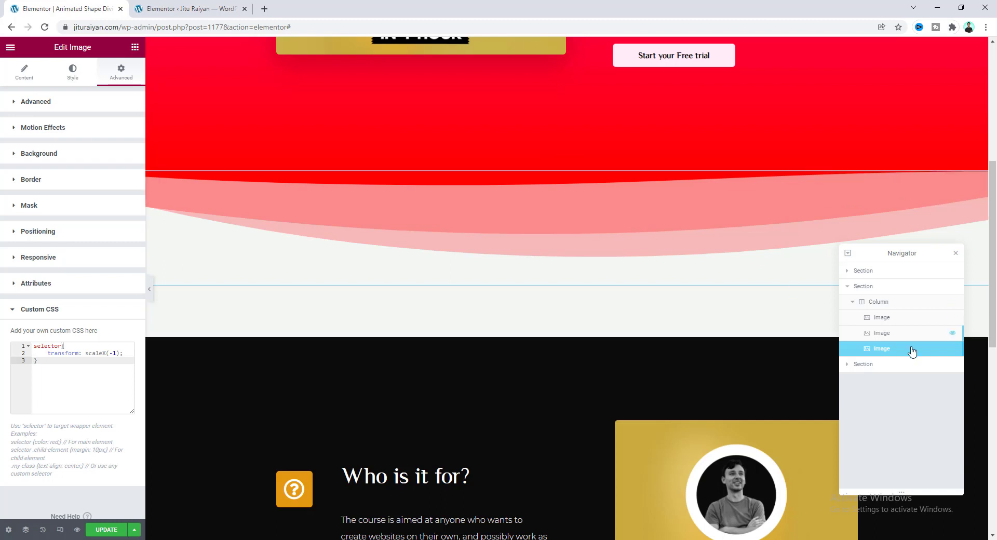
- Duplicate the third wave image and set the copy's width and max width to 200% and its height to 150 px
right_click(887, 355)
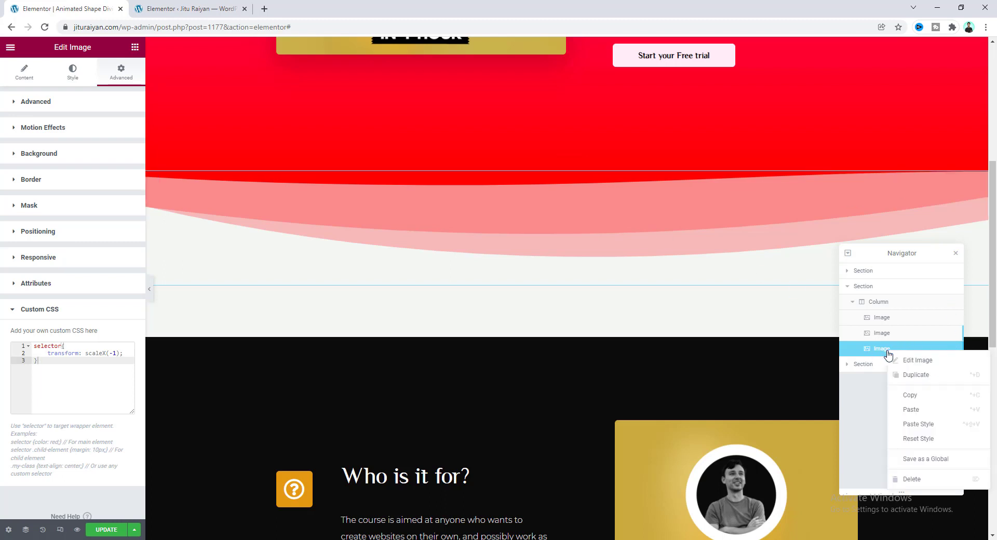
click(906, 375)
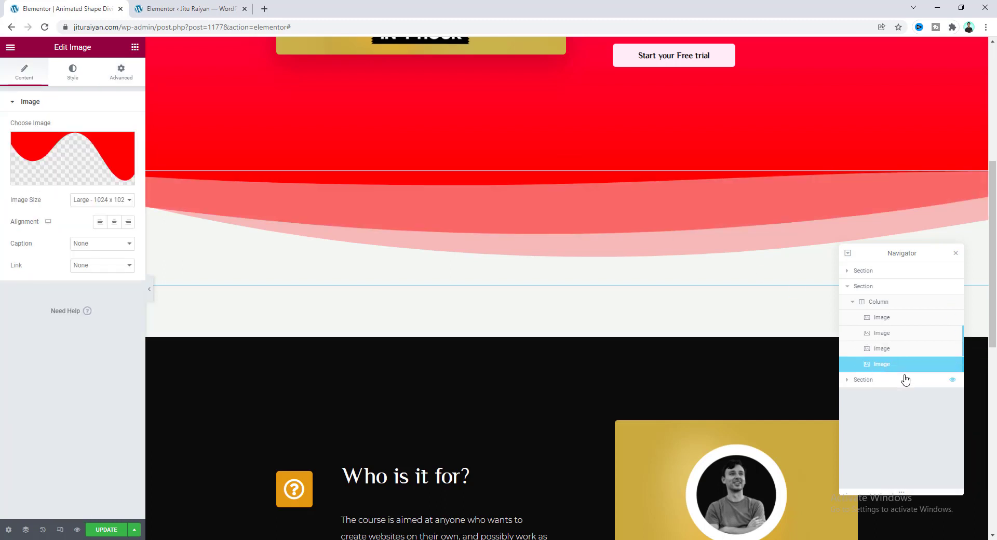
click(72, 79)
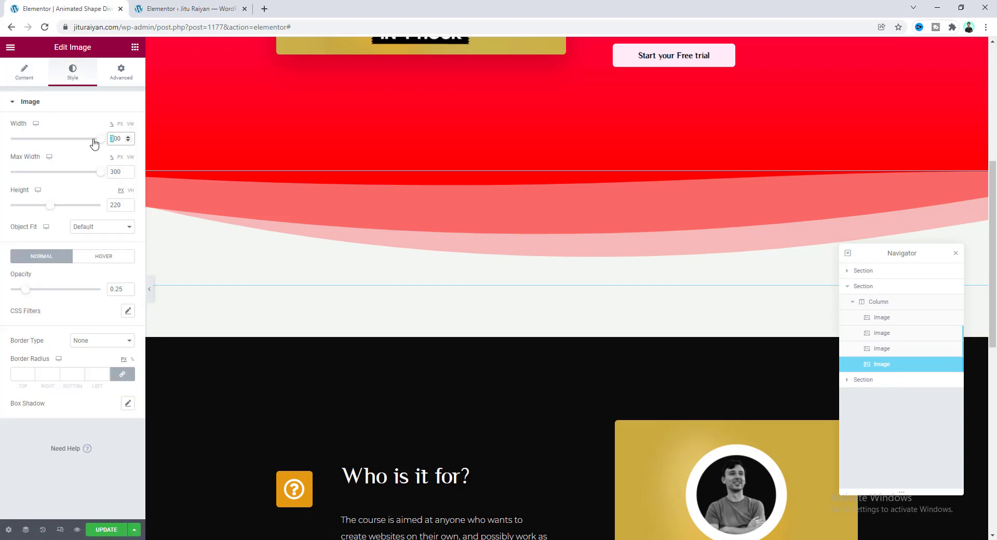
text(2)
drag(114, 172, 106, 209)
text(2)
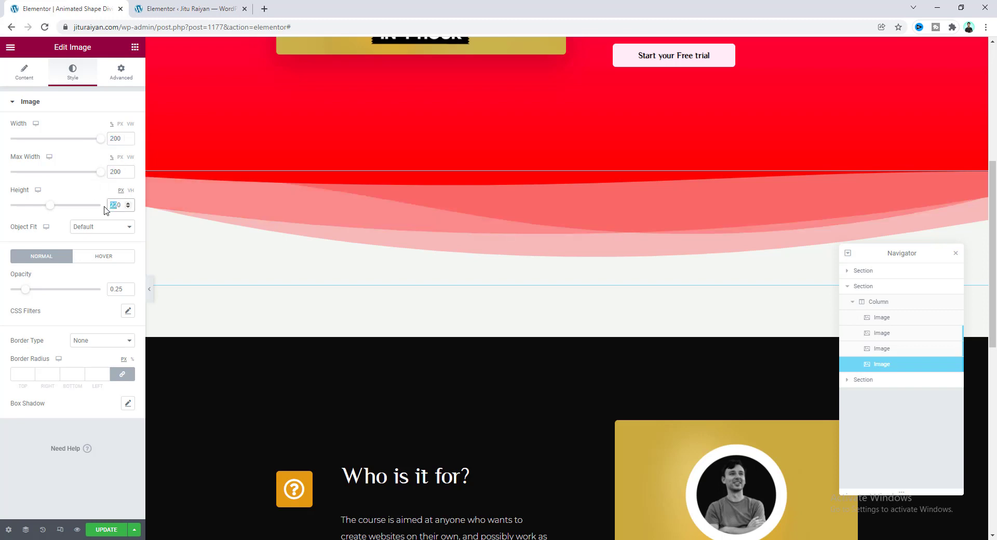
text(150)
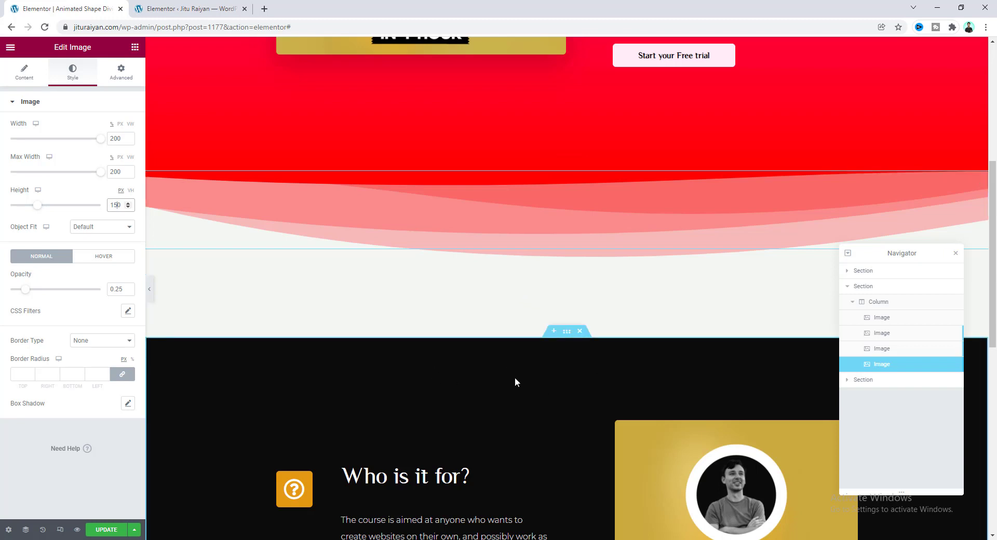
- Copy the background colour code of the black "Who is it for?" section
click(567, 332)
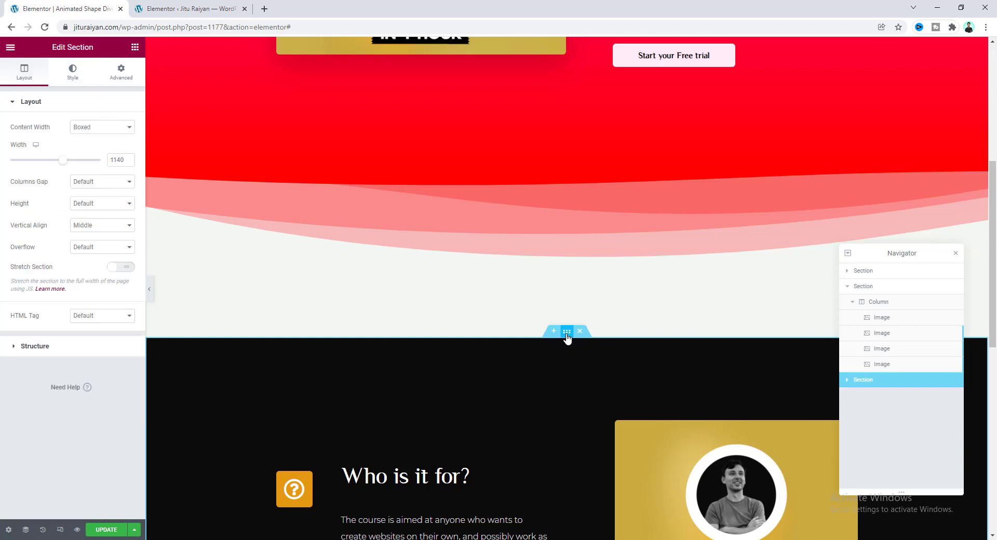
click(74, 76)
click(128, 170)
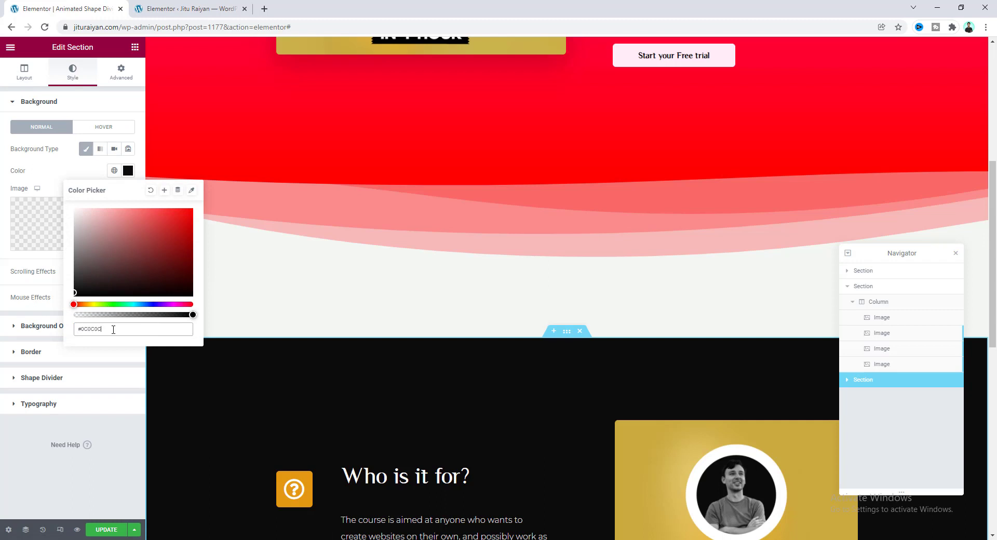
click(57, 183)
- Give the wave section a Classic background in the colour #0C0C0C copied from the black section
click(568, 173)
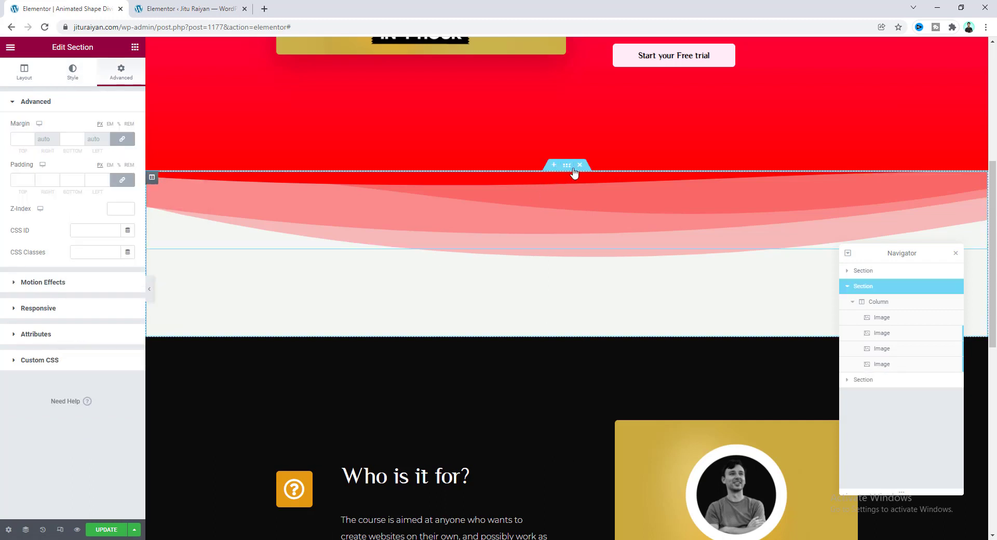
click(76, 76)
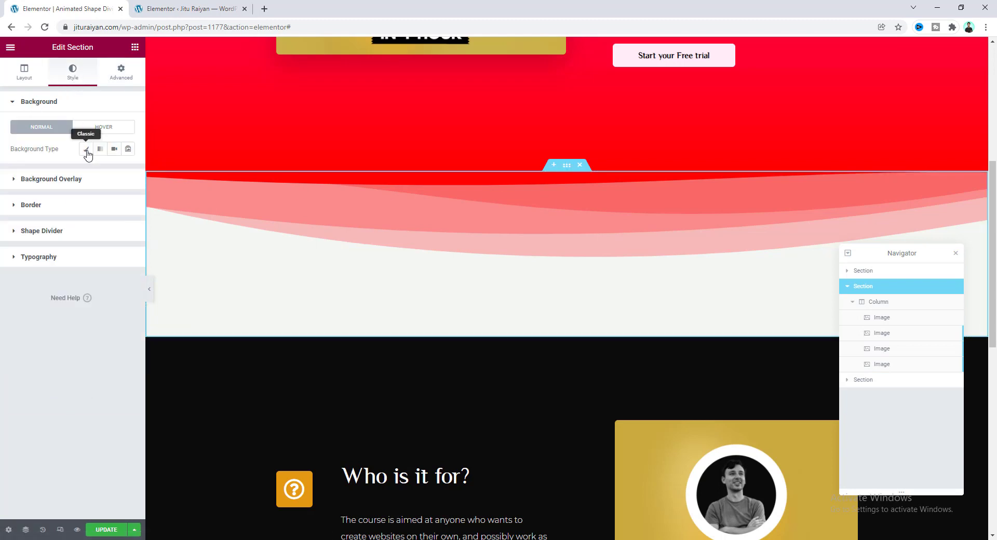
click(87, 151)
click(128, 172)
click(99, 170)
click(128, 171)
click(106, 327)
triple_click(106, 327)
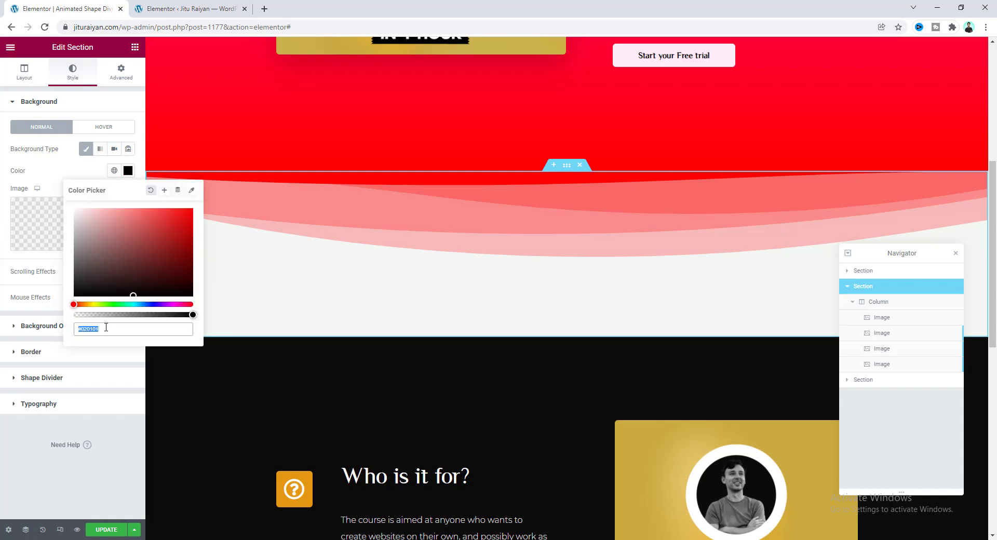
key(Return)
click(54, 167)
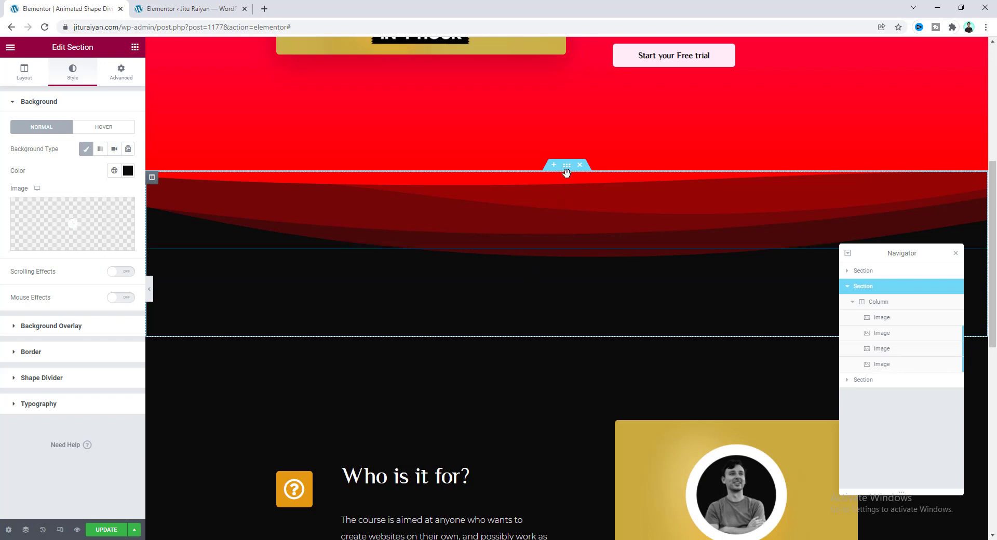
- Add custom CSS to the wave section with --speed: 20s and an alternating "moving" animation on .elementor-widget-container from translateX(0%) to translateX(-100%)
click(123, 71)
click(70, 361)
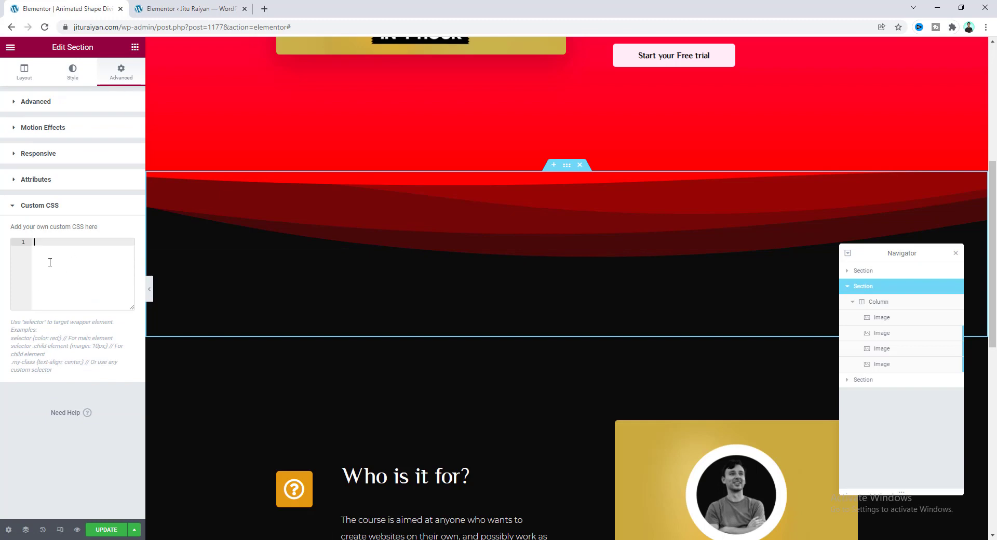
text(selector{     --speed: 20s; } selector .elementor-widget-container{     animation: moving var(--speed) linear infinite alternate; } @keyframes moving {   0% {     transform: translateX(0%);   }   100% {     transform: translateX(-100%);   } })
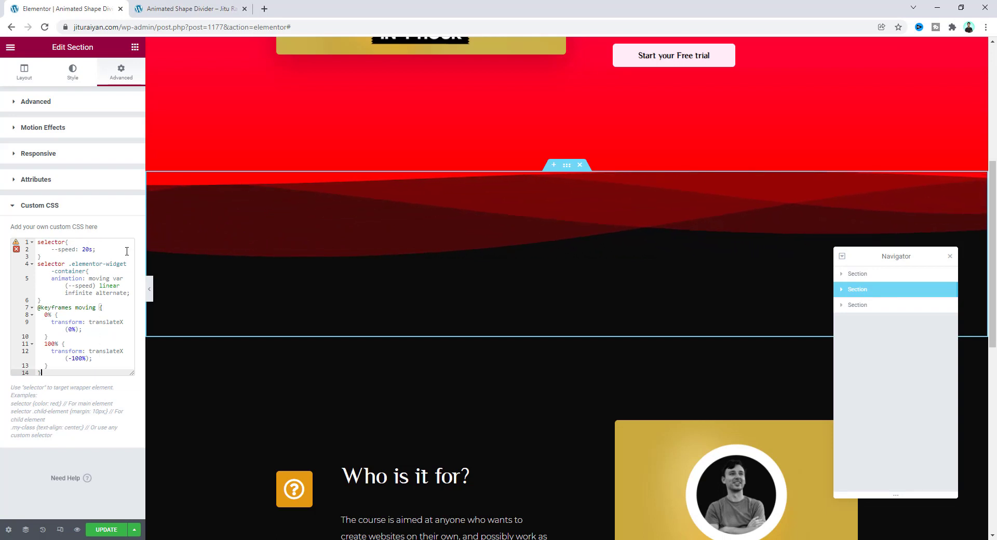
- Review the wave section's animation code and preview the moving waves across the page with the editing panel hidden
click(94, 297)
drag(94, 297, 39, 242)
drag(101, 344, 100, 359)
click(101, 344)
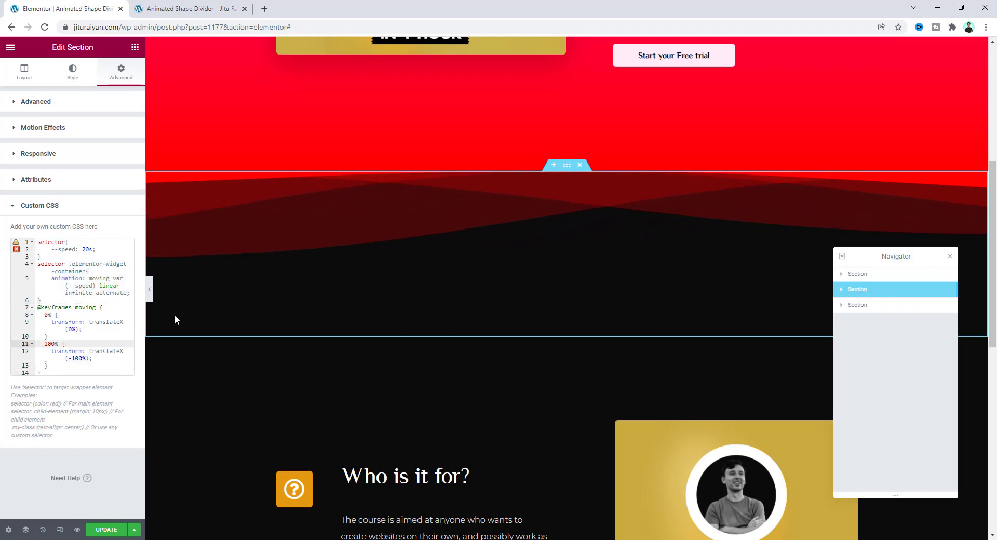
click(150, 289)
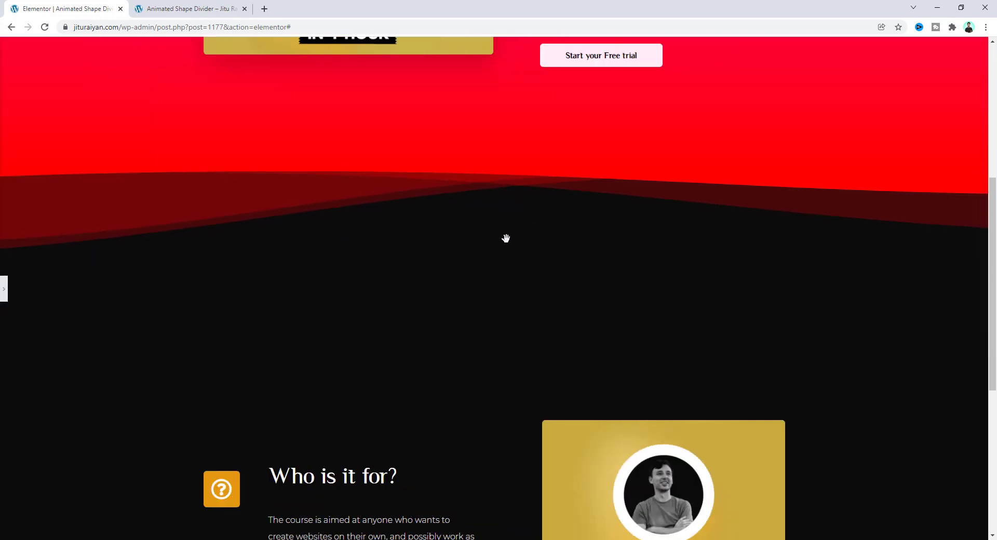
scroll(507, 234, up, 5)
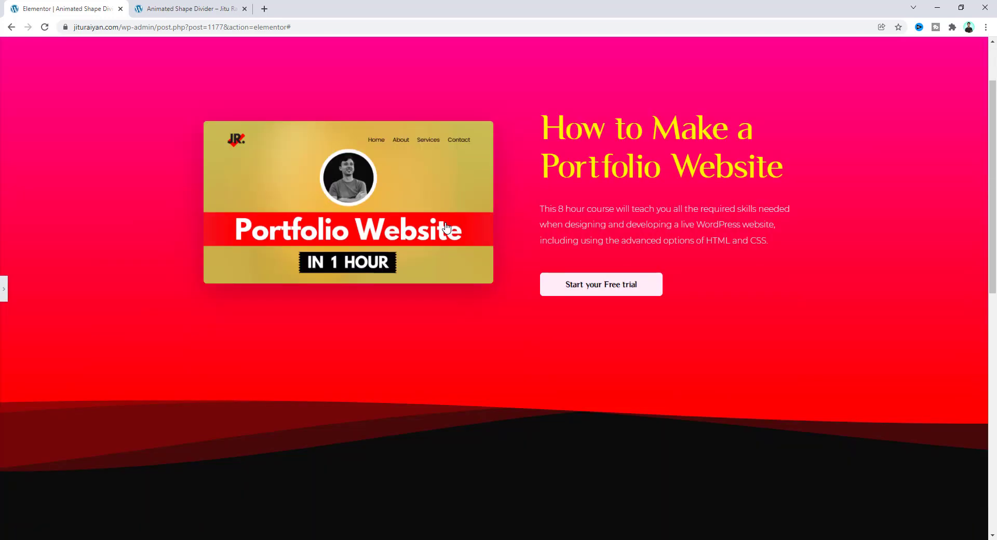
scroll(446, 227, down, 3)
scroll(605, 259, down, 3)
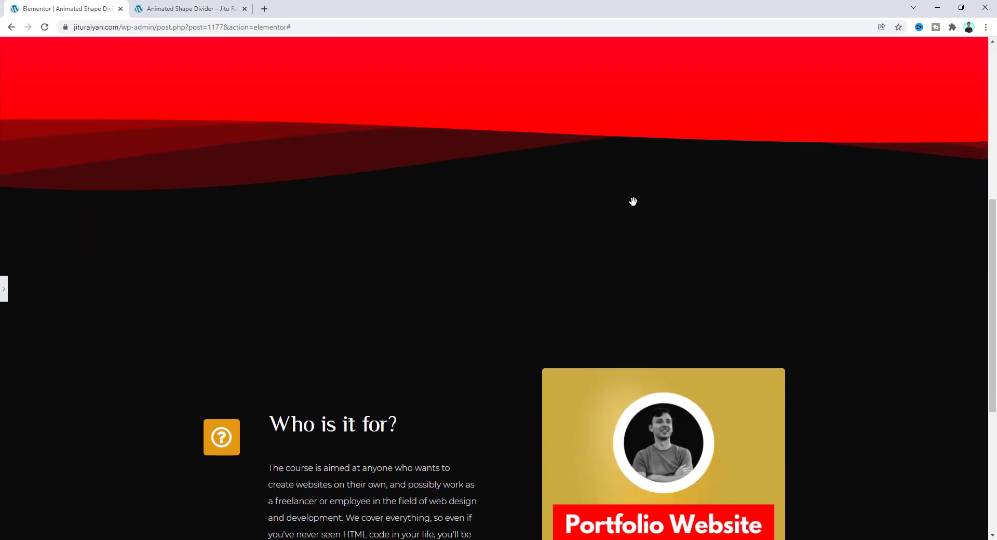
key(Print)
drag(356, 176, 559, 261)
drag(623, 297, 779, 369)
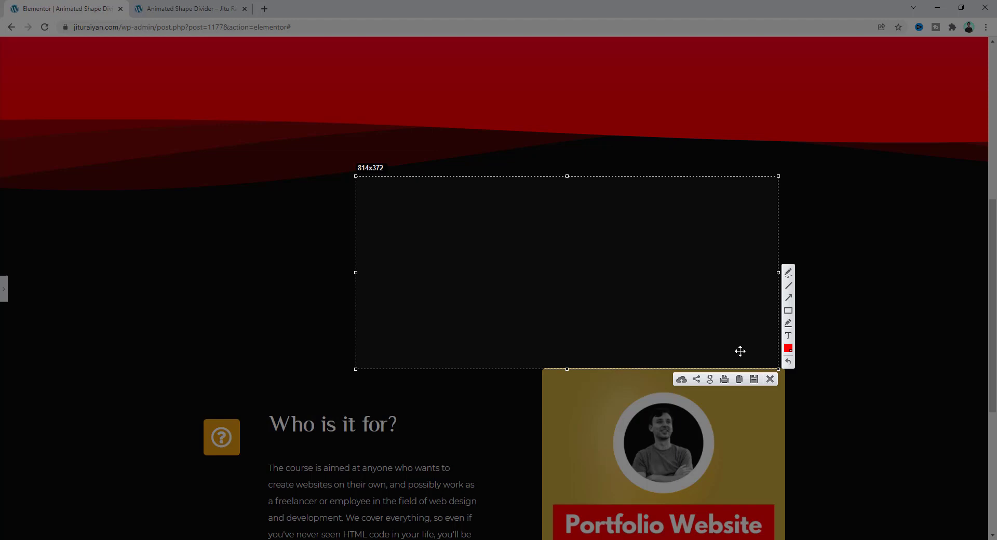
click(770, 379)
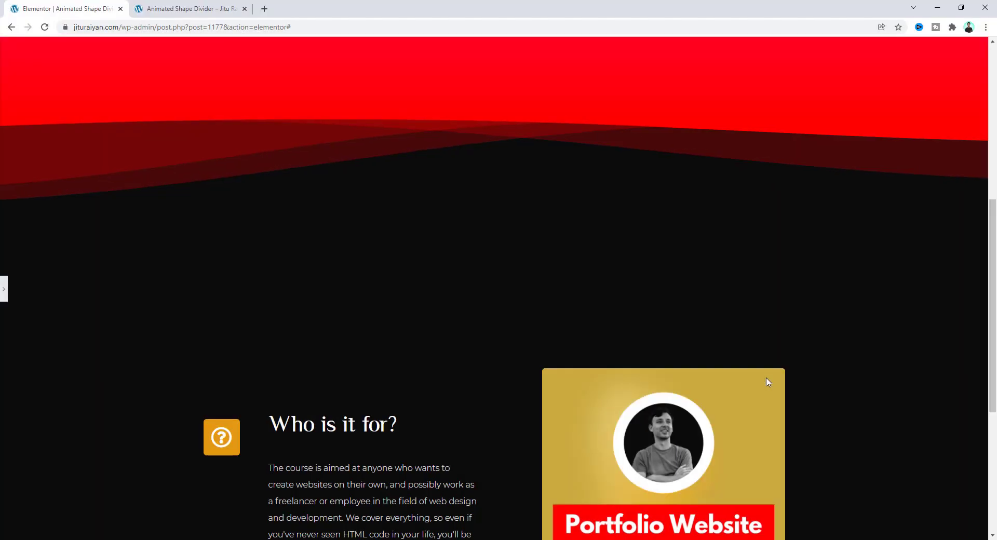
- Show the editing panel again and set the black "Who is it for?" section's top padding to 0
click(3, 291)
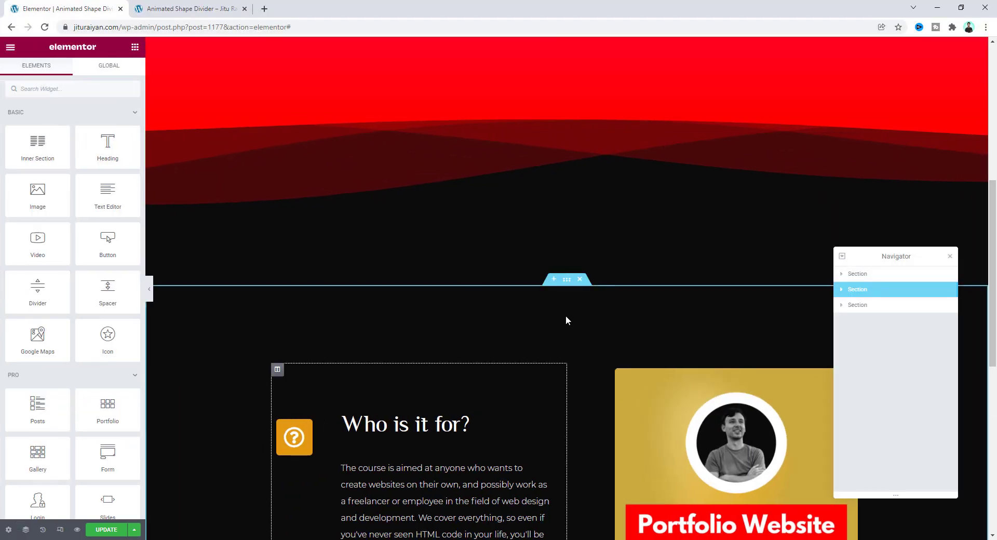
click(567, 280)
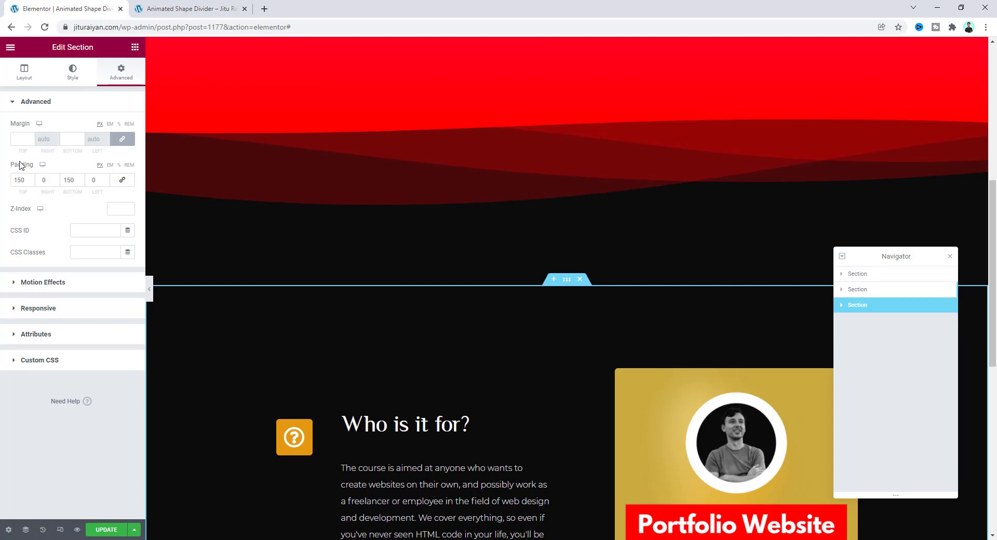
double_click(22, 179)
text(0)
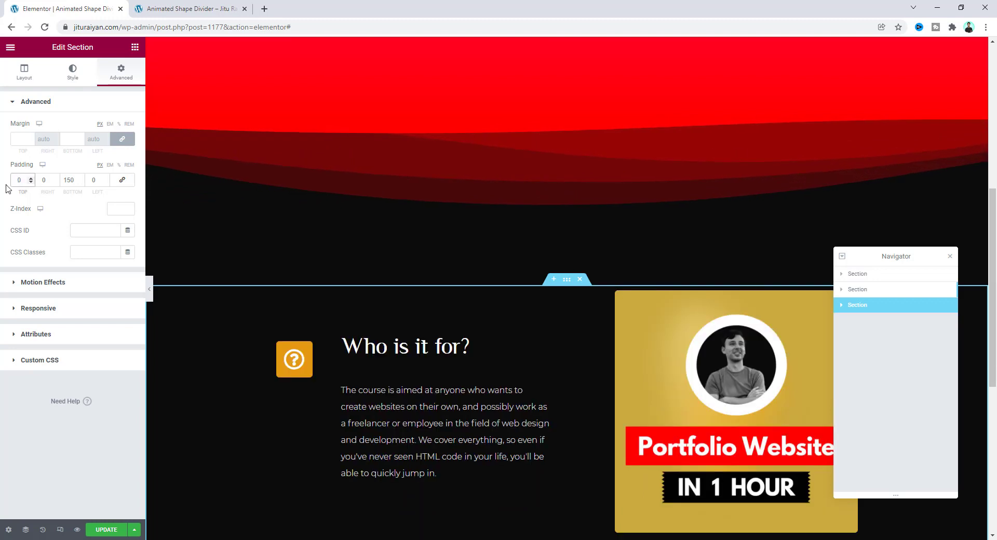
- Preview the waves with the editing panel hidden, restore the panel, and show the wave section in the responsive tablet view
click(150, 294)
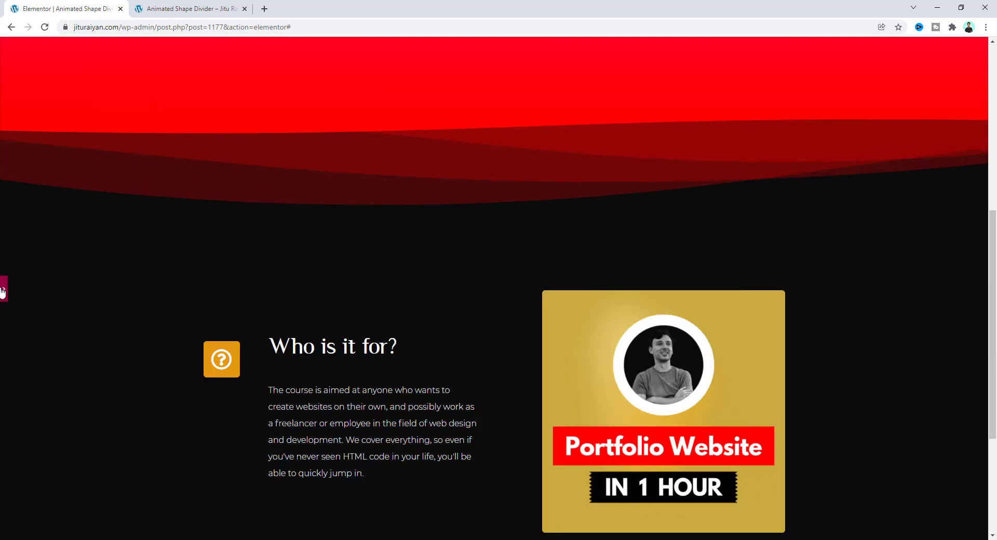
click(3, 294)
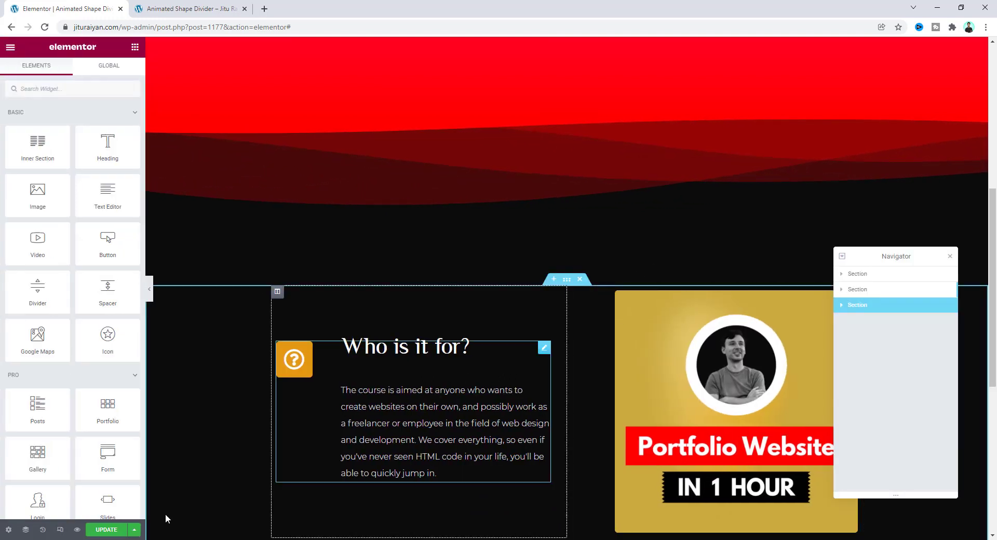
click(60, 530)
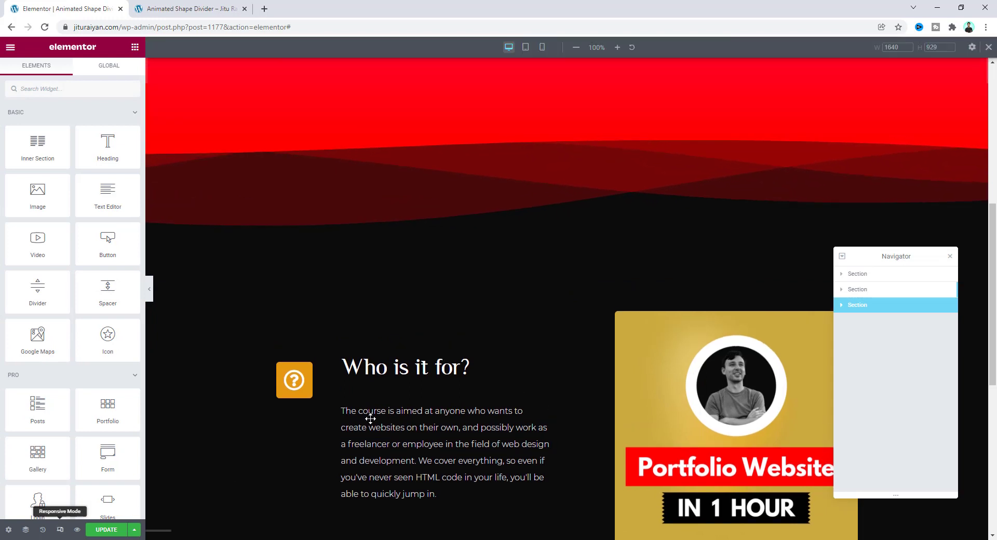
click(525, 47)
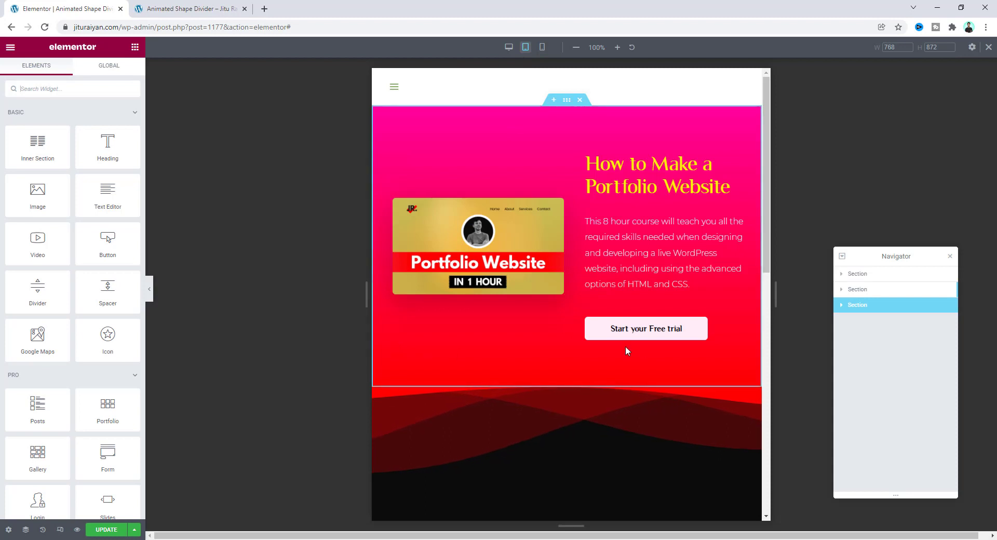
scroll(653, 355, down, 4)
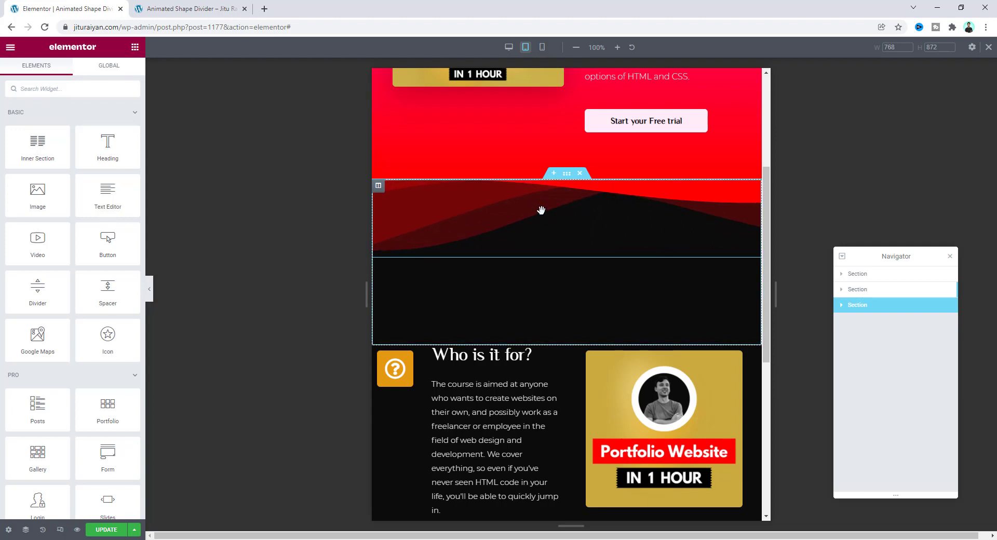
- Set the first wave image's tablet height to 140 px
click(578, 208)
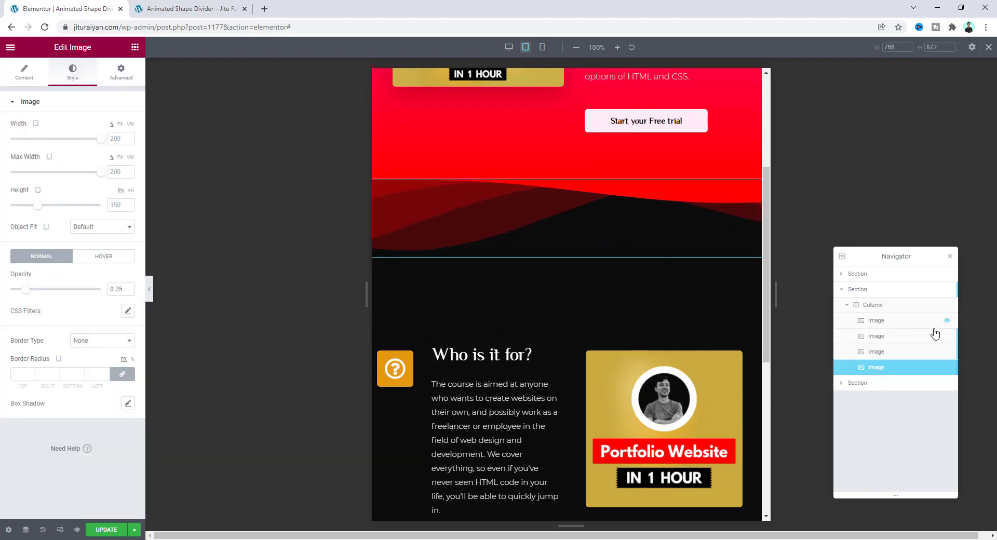
click(897, 322)
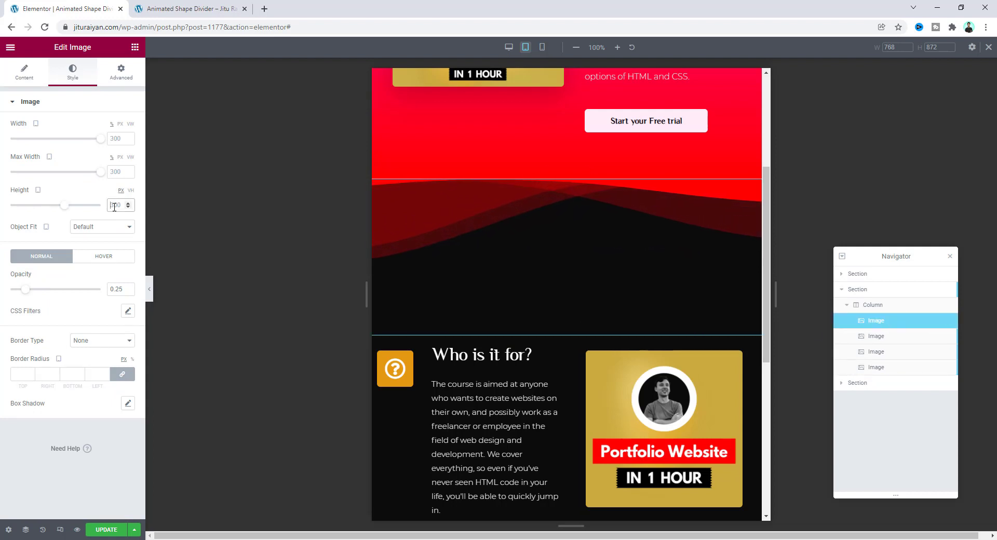
text(140)
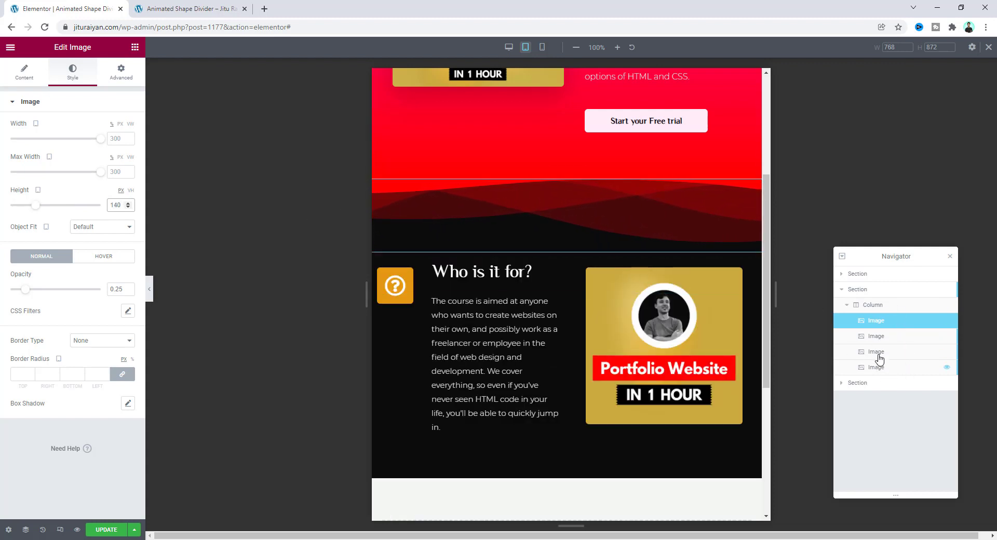
- Set the tablet height of the third wave image to 120 px and of the fourth to 100 px
click(885, 337)
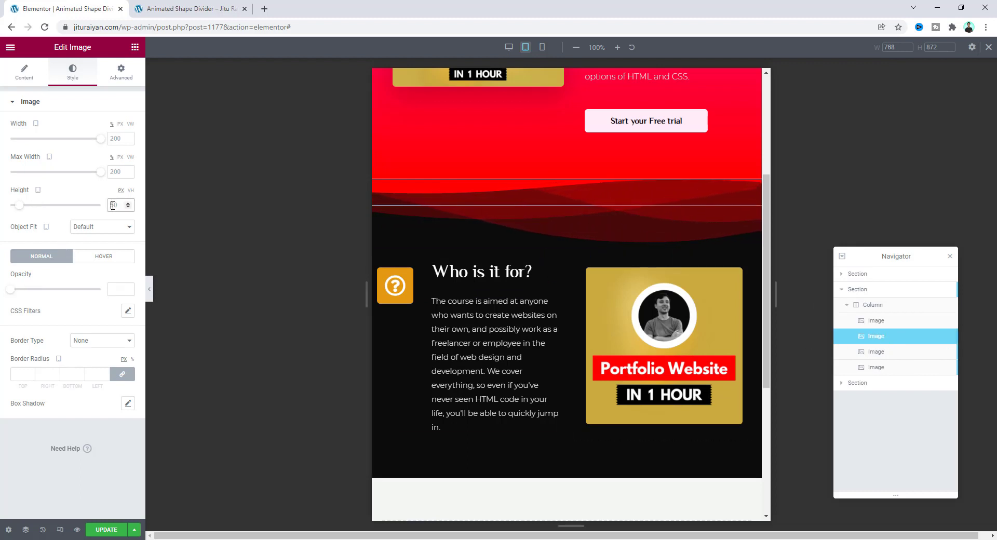
scroll(113, 206, down, 20)
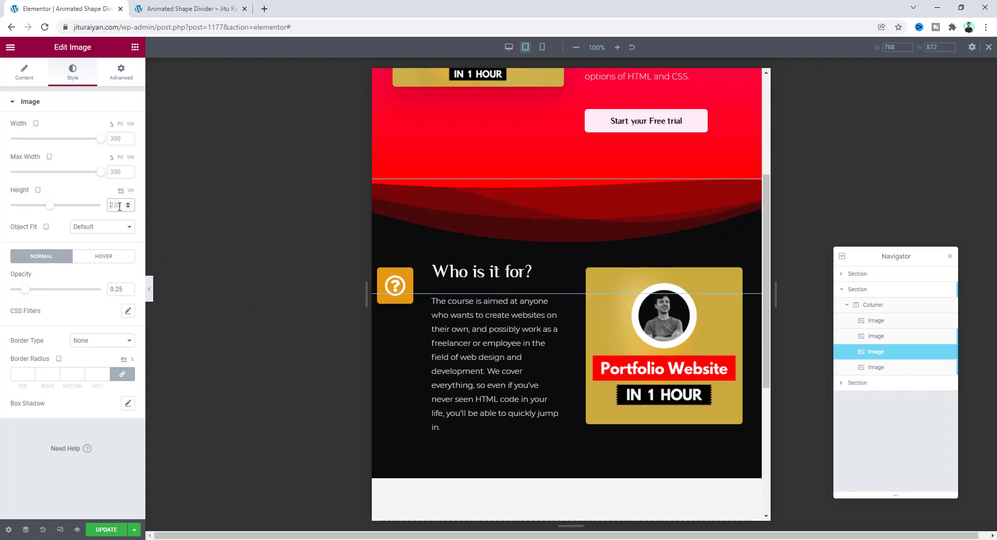
text(120)
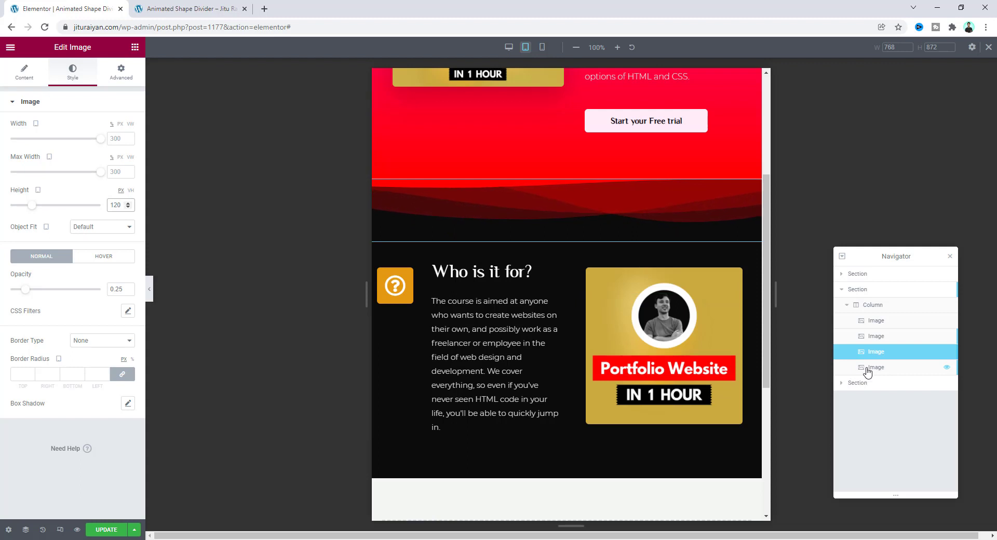
click(850, 368)
key(BackSpace)
text(0)
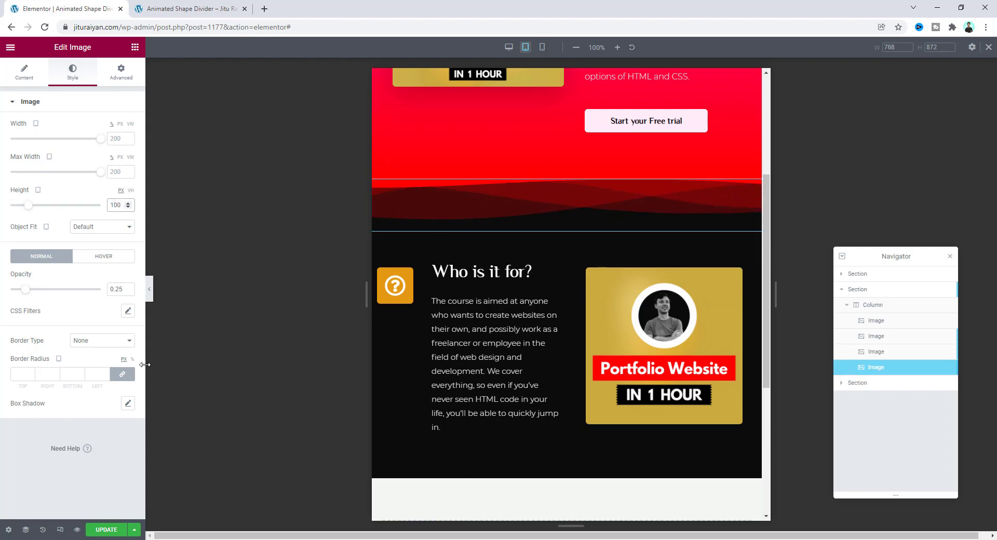
scroll(434, 353, up, 2)
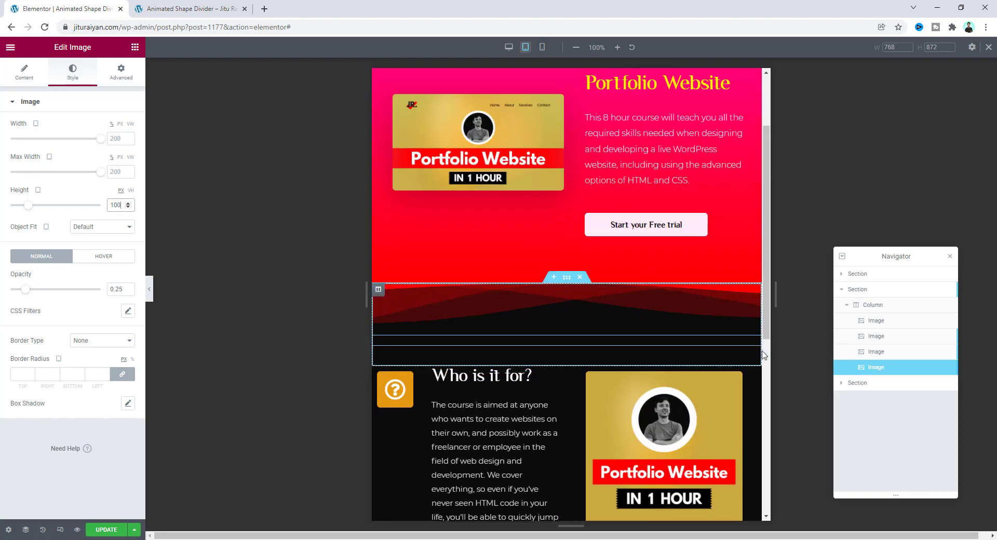
- Switch the responsive view to mobile and outline the black gap below the waves with a screen capture selection, discarding the capture
click(542, 48)
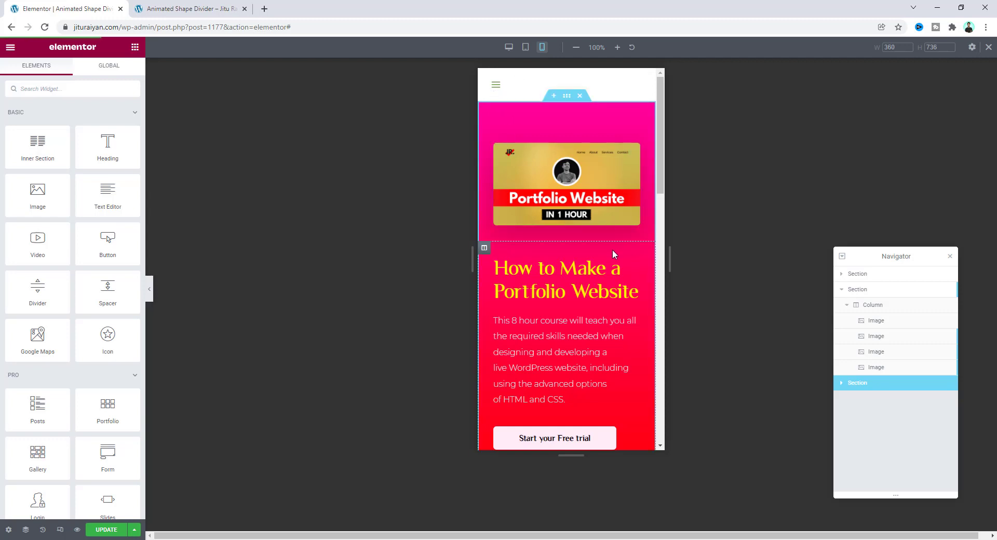
scroll(612, 251, down, 5)
scroll(519, 312, down, 1)
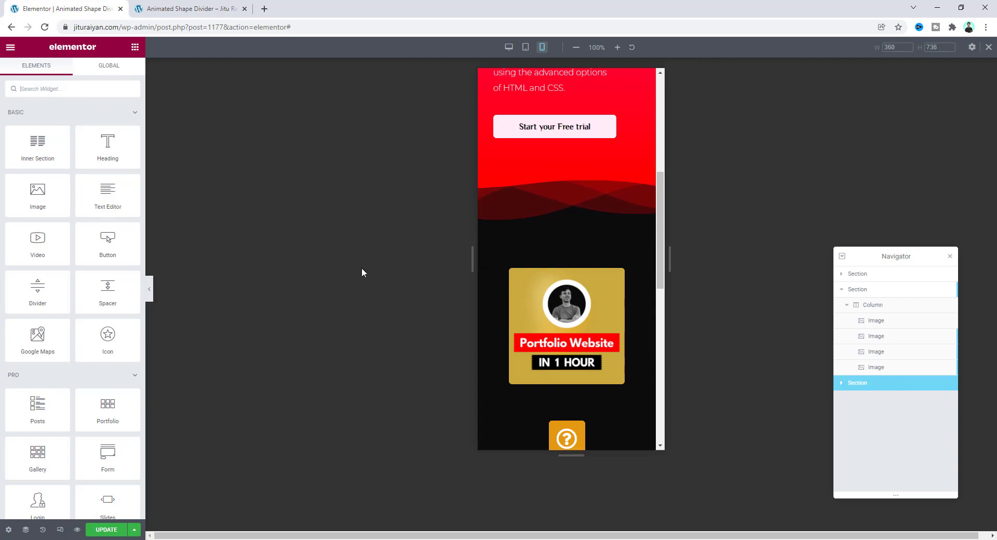
key(Print)
drag(465, 219, 608, 268)
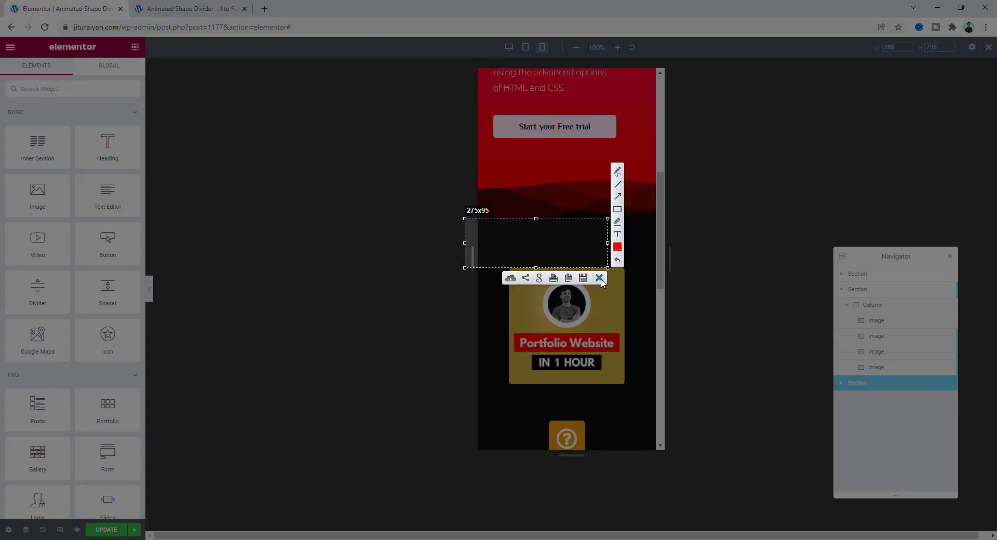
click(600, 278)
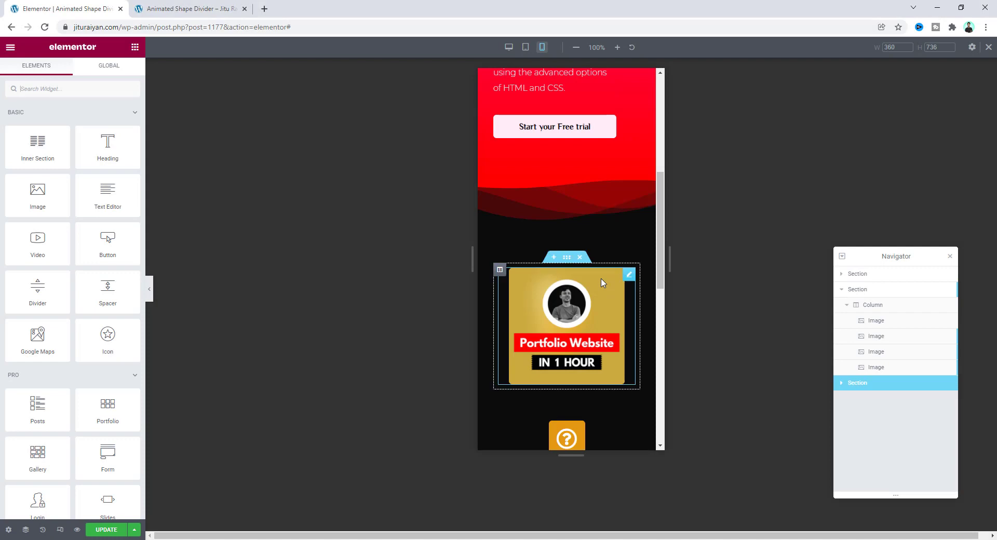
- Unlink the black "Who is it for?" section's mobile margins, set the top margin to -20 px, and hide the editing panel
click(567, 259)
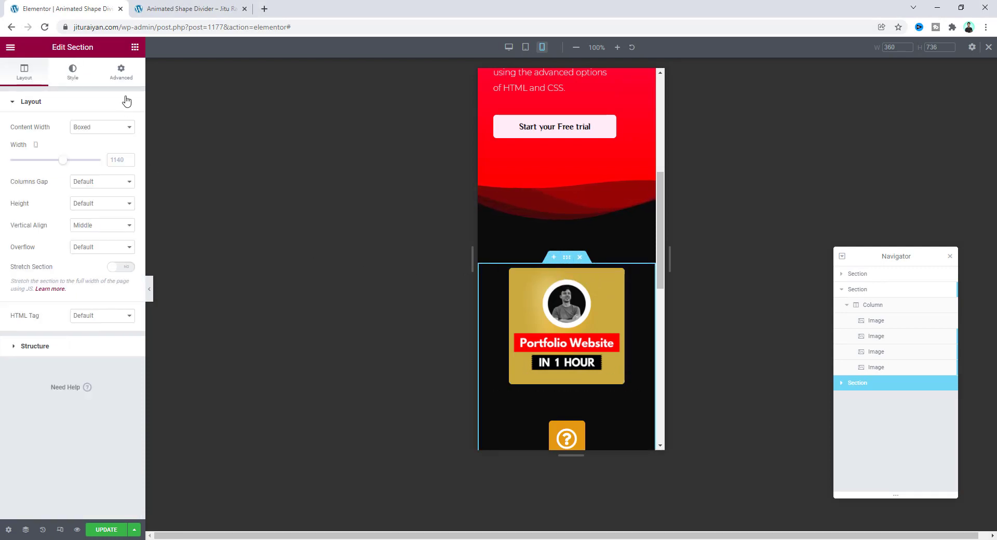
click(119, 80)
click(122, 138)
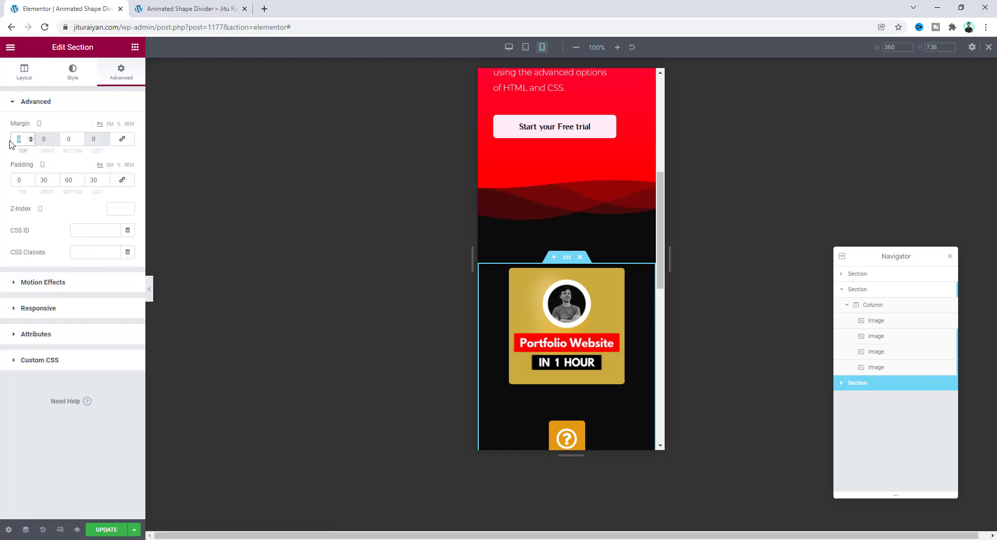
text(20)
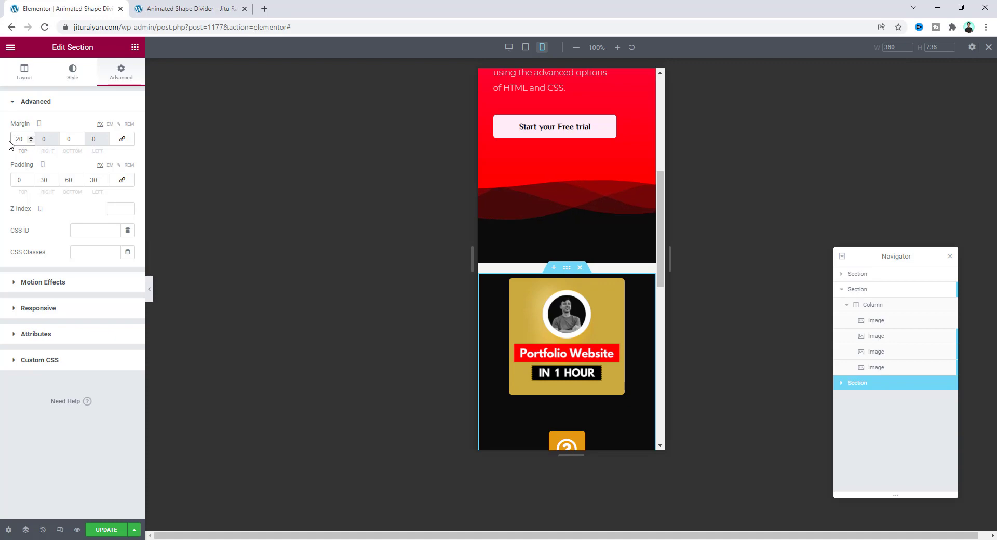
text(-)
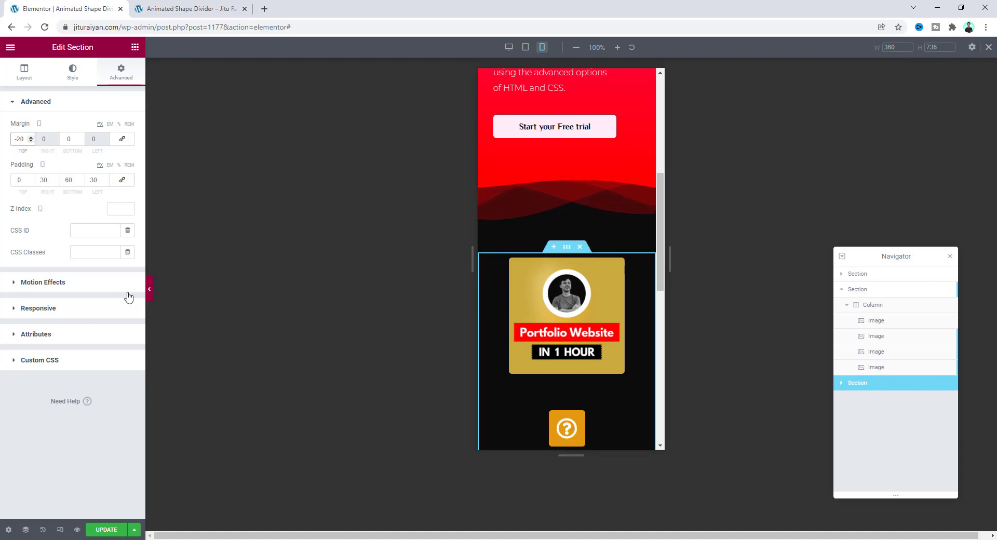
click(149, 289)
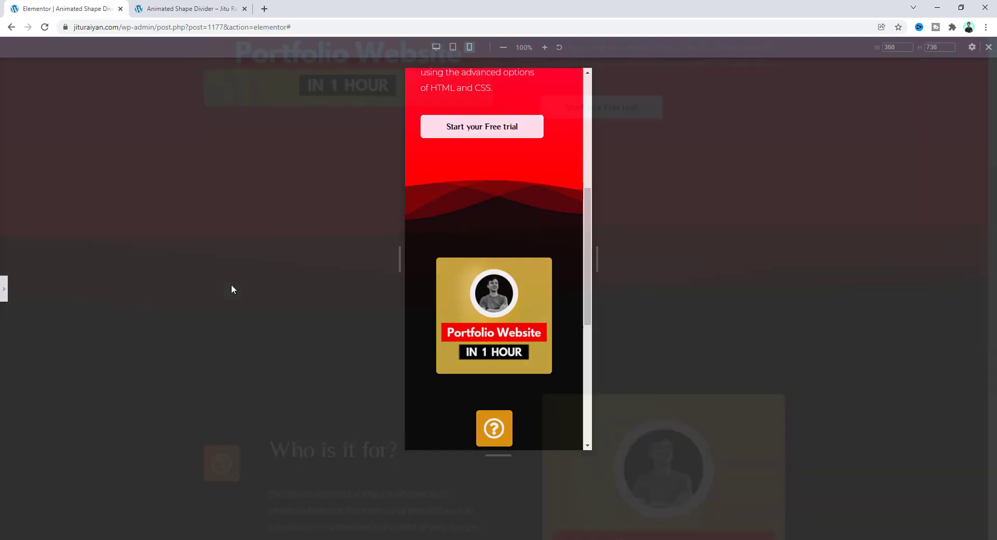